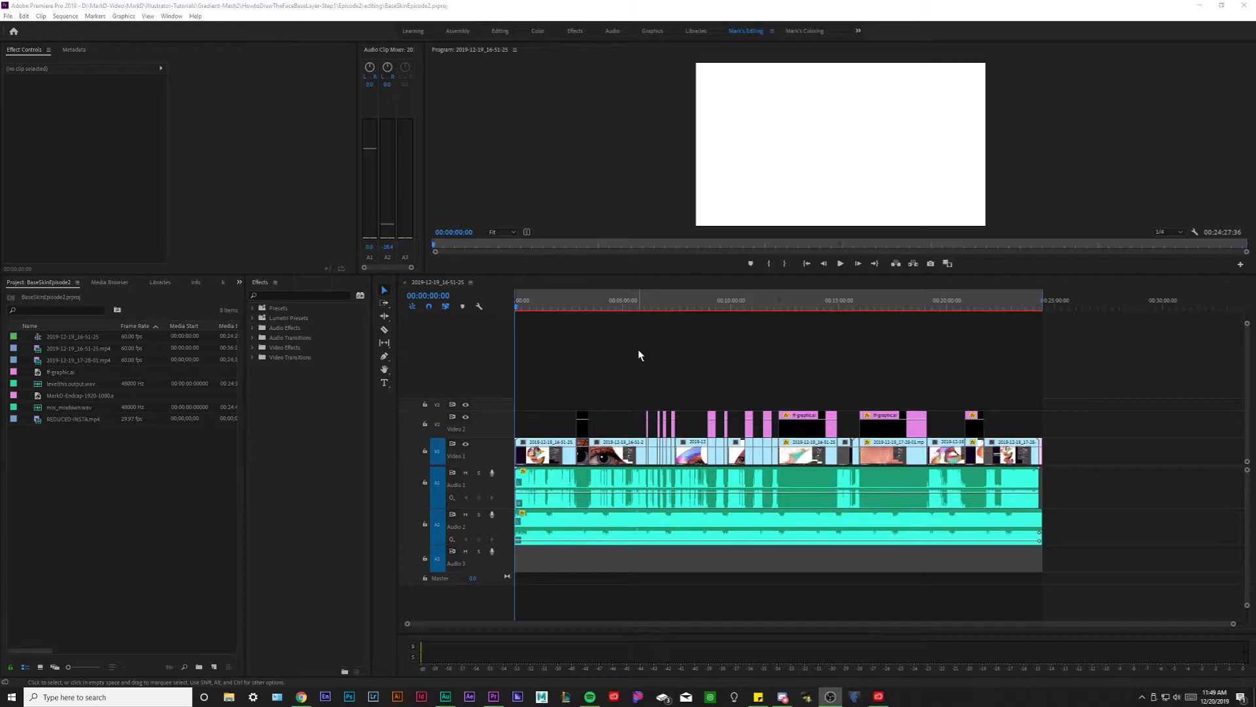
{"action": "scroll", "coordinate": [608, 553], "scroll_direction": "up", "scroll_amount": 3}
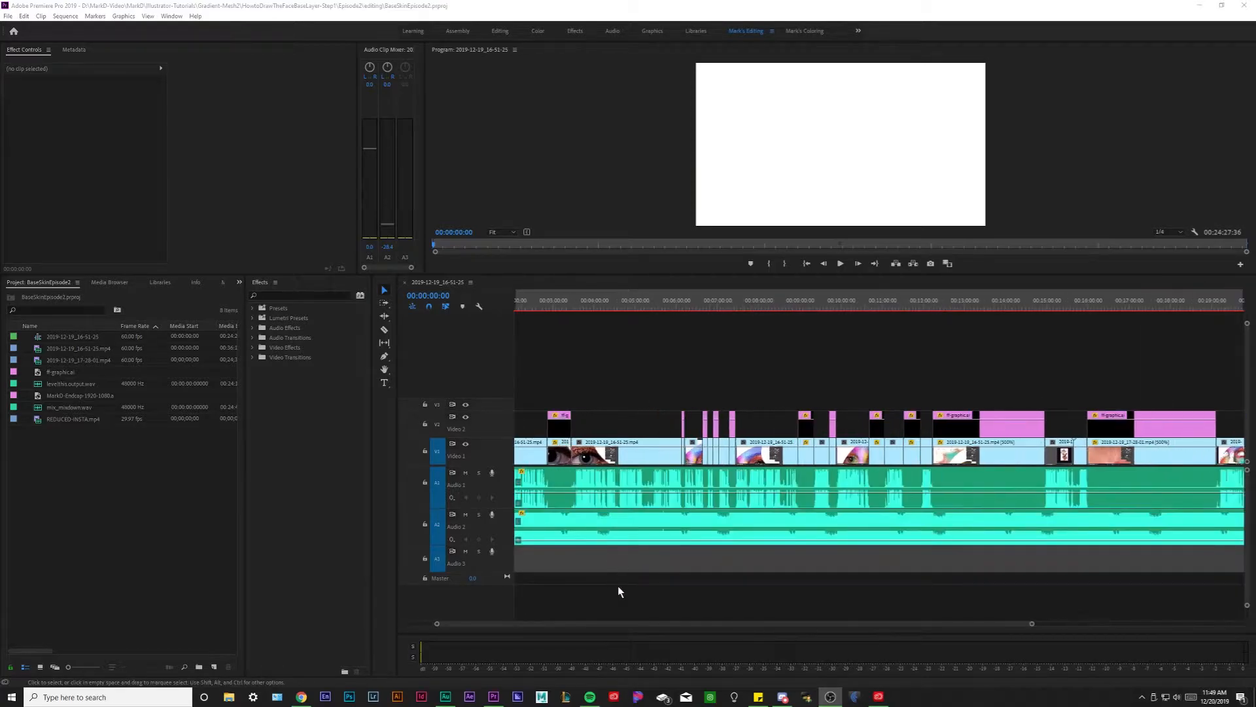
{"action": "left_click", "coordinate": [625, 525]}
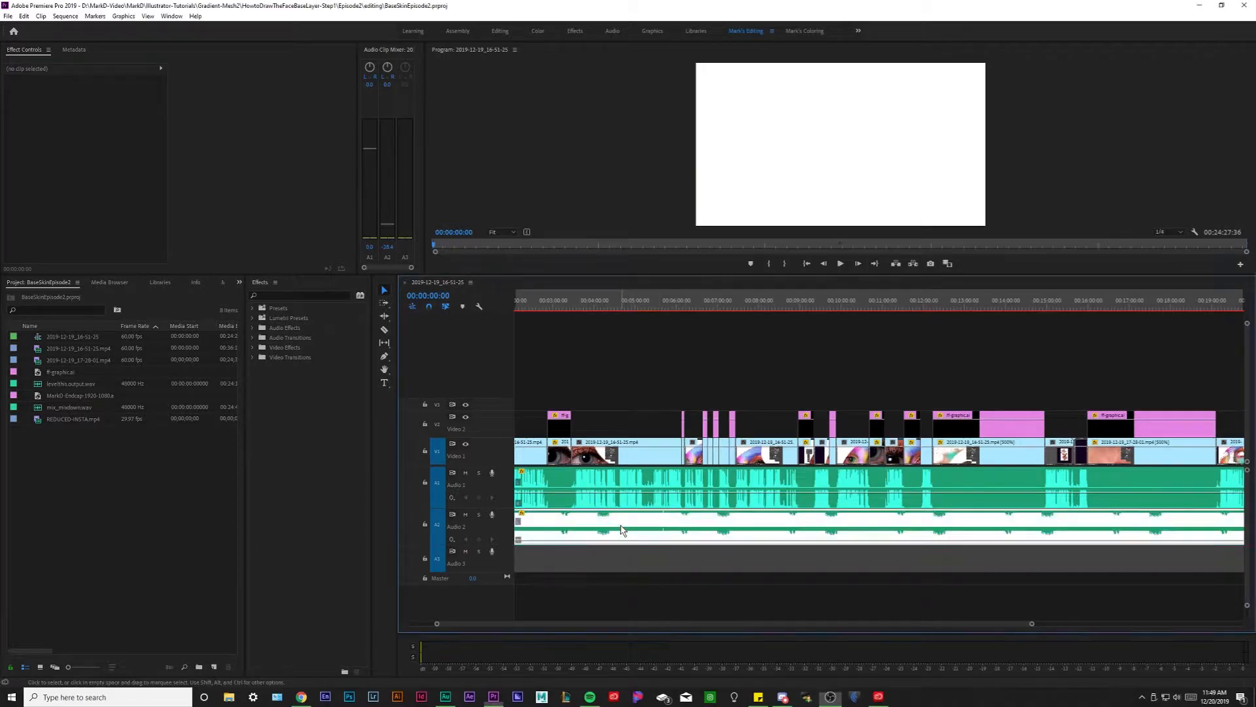
{"action": "key", "text": "c"}
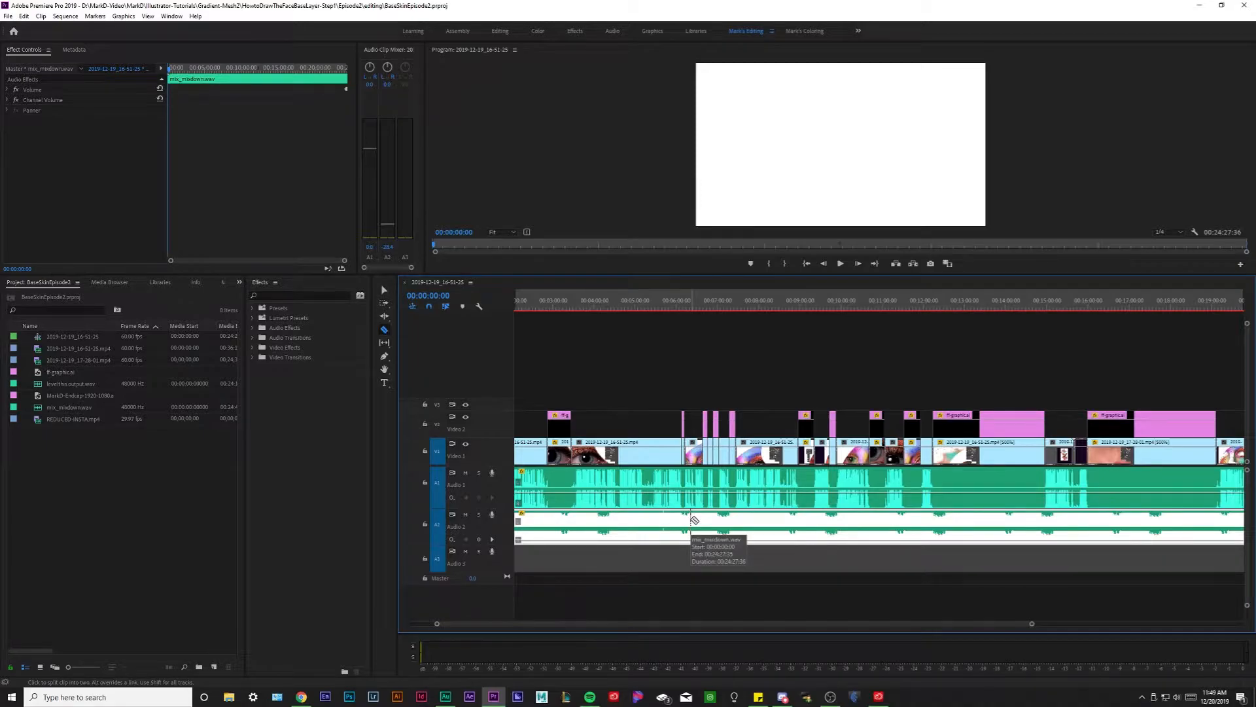
{"action": "key", "text": "v"}
{"action": "key", "text": "backslash"}
{"action": "left_click", "coordinate": [631, 384]}
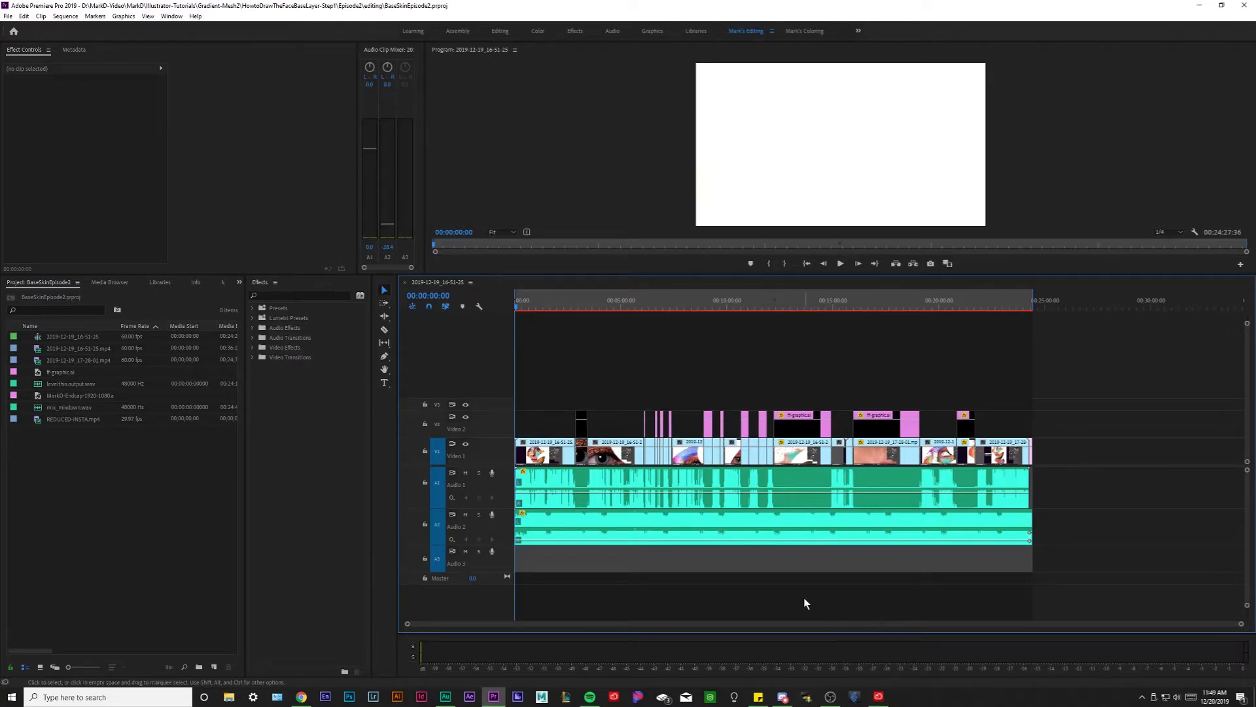
{"action": "left_click", "coordinate": [879, 696]}
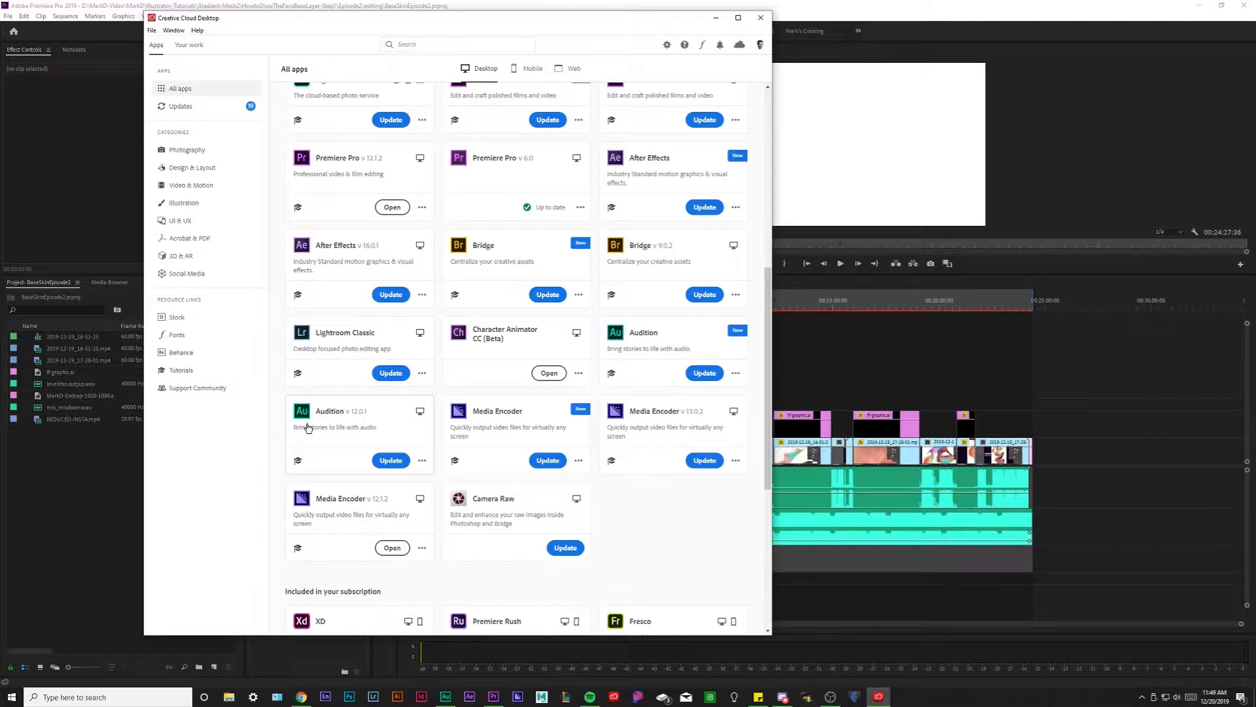
{"action": "left_click", "coordinate": [717, 19]}
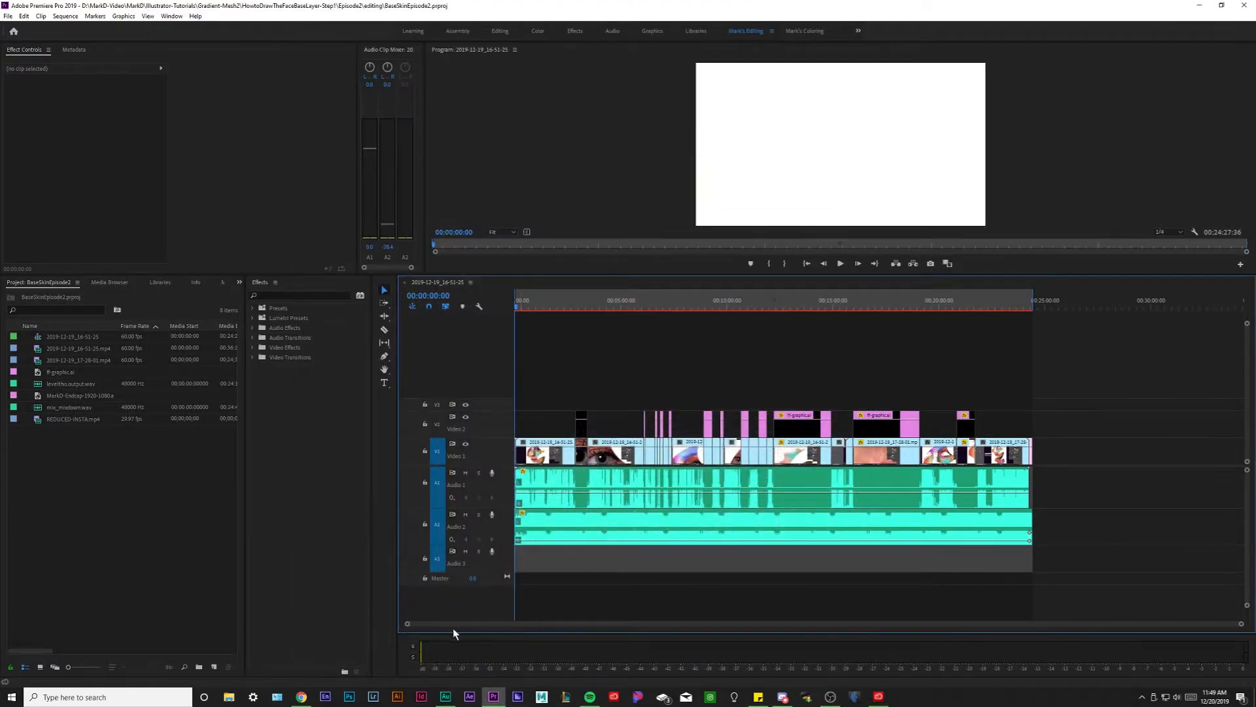
Step: Switch to Adobe Audition and create a multitrack session named Mix, stored on the Desktop, at 48000 Hz, 32-bit float and stereo
{"action": "mouse_move", "coordinate": [452, 701]}
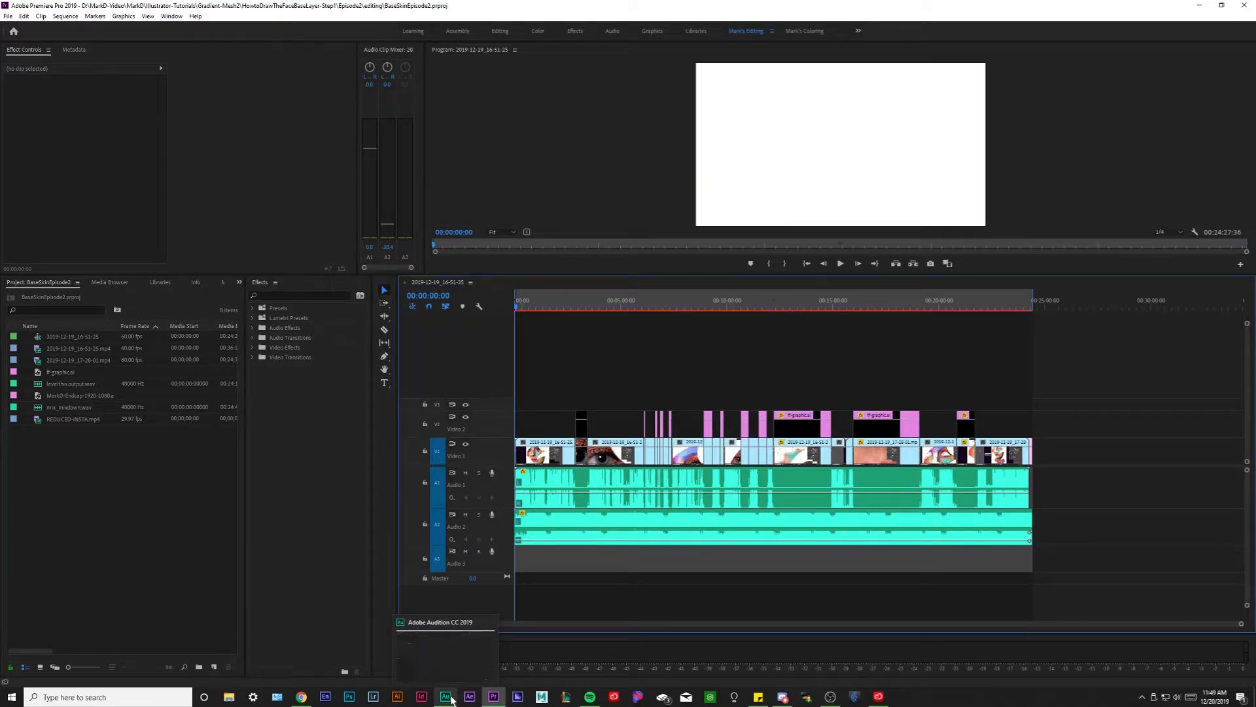
{"action": "left_click", "coordinate": [452, 701]}
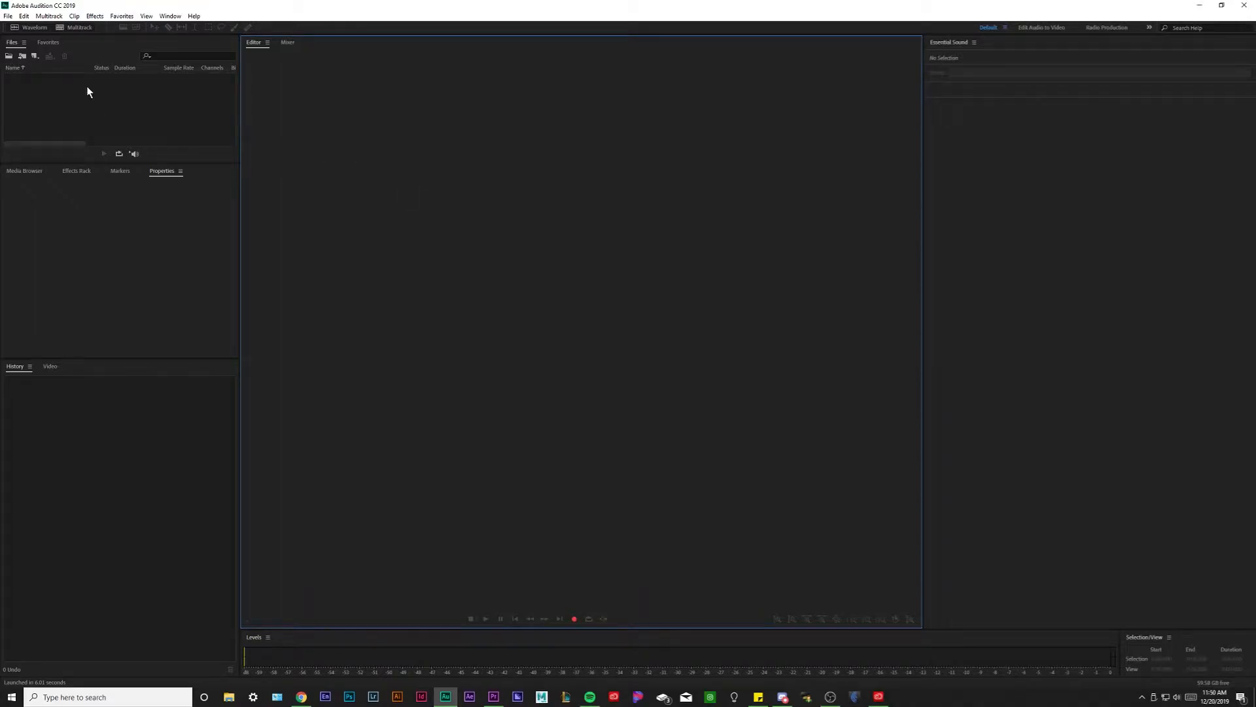
{"action": "left_click", "coordinate": [75, 27]}
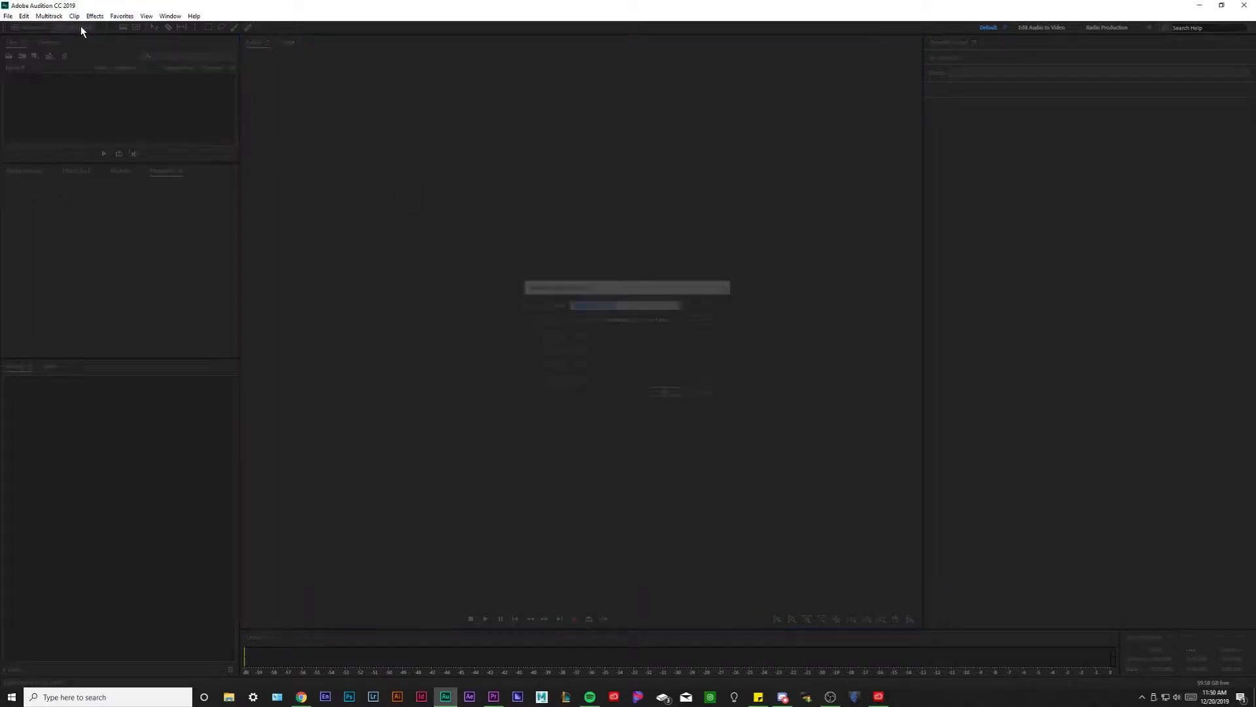
{"action": "type", "text": "Mix"}
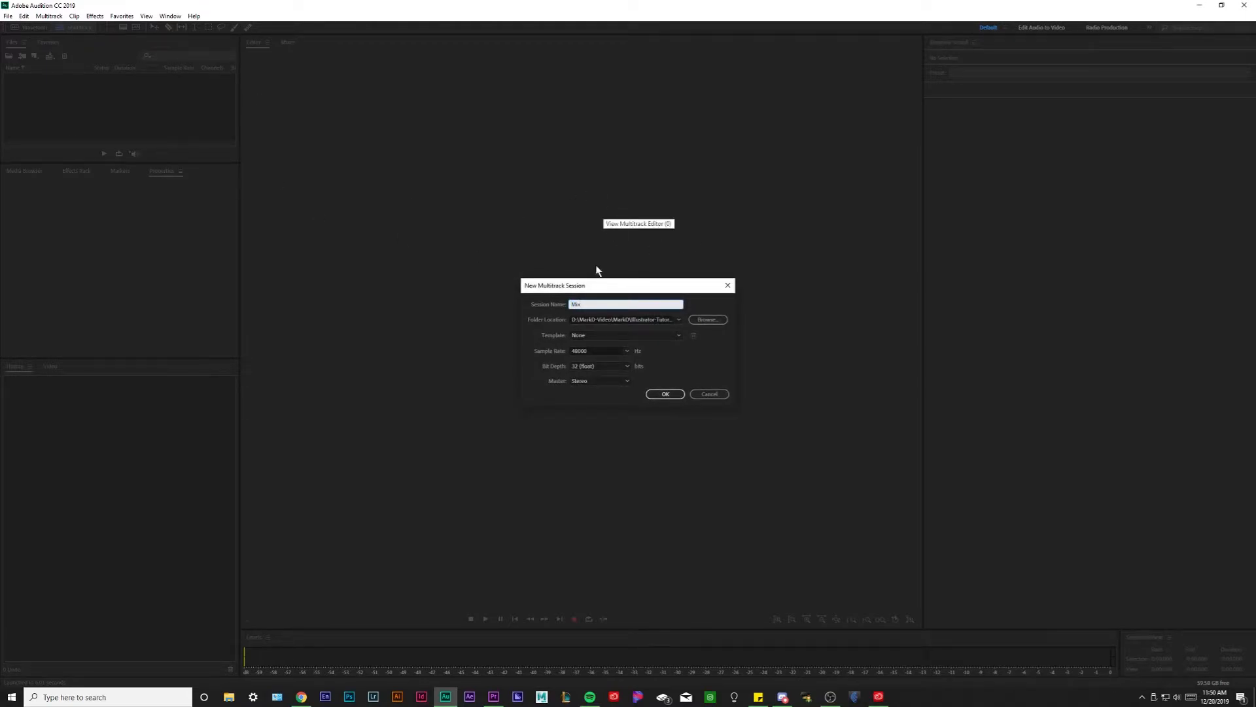
{"action": "left_click", "coordinate": [710, 321]}
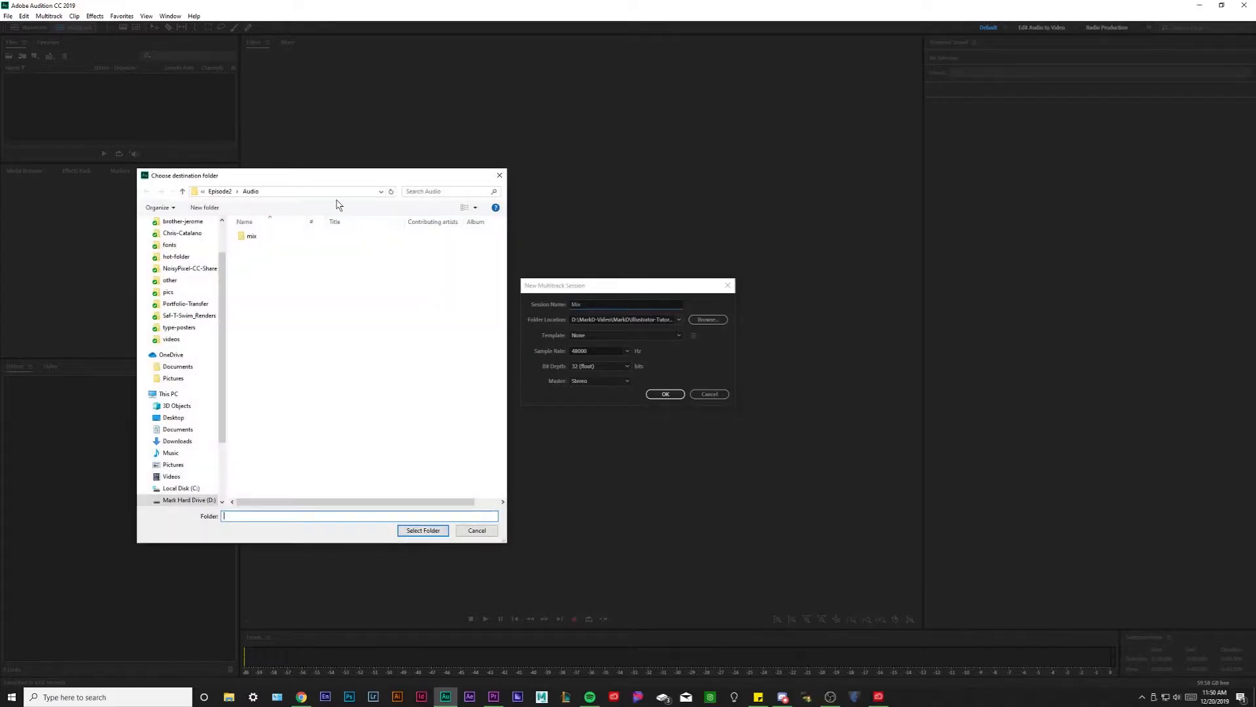
{"action": "left_click_drag", "start_coordinate": [509, 294], "coordinate": [612, 295]}
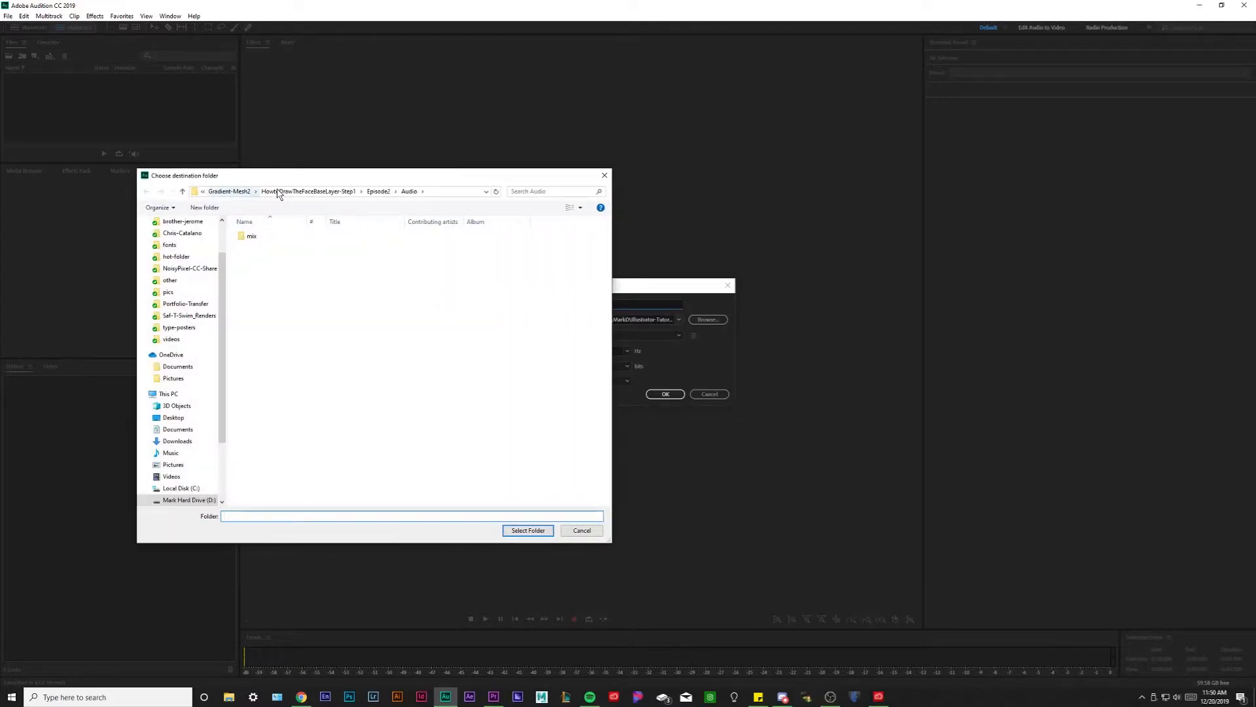
{"action": "left_click", "coordinate": [178, 429]}
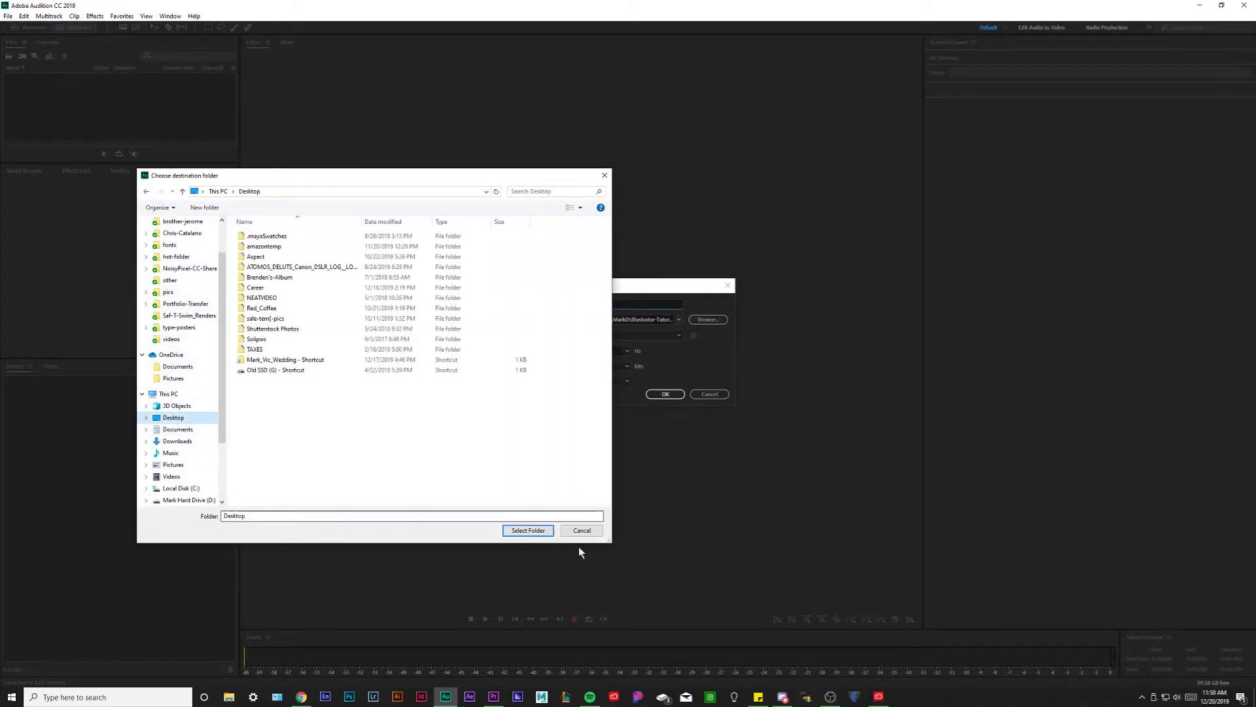
{"action": "left_click", "coordinate": [528, 530]}
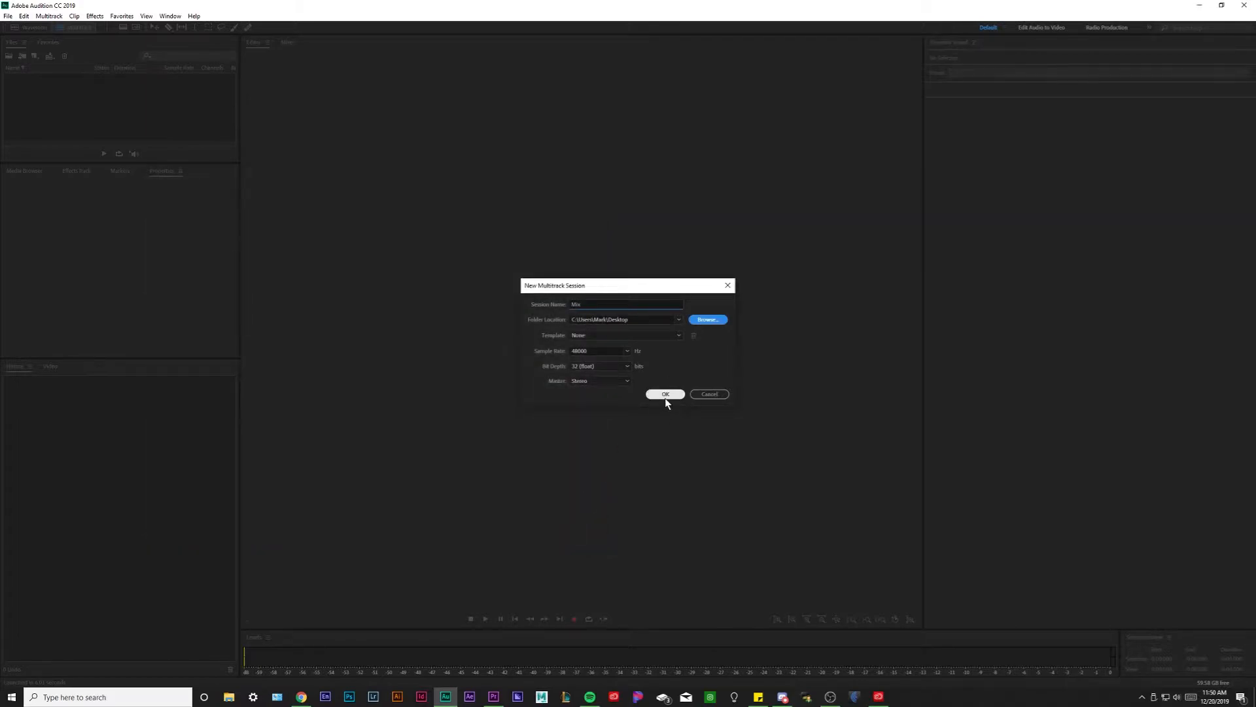
{"action": "left_click", "coordinate": [665, 394]}
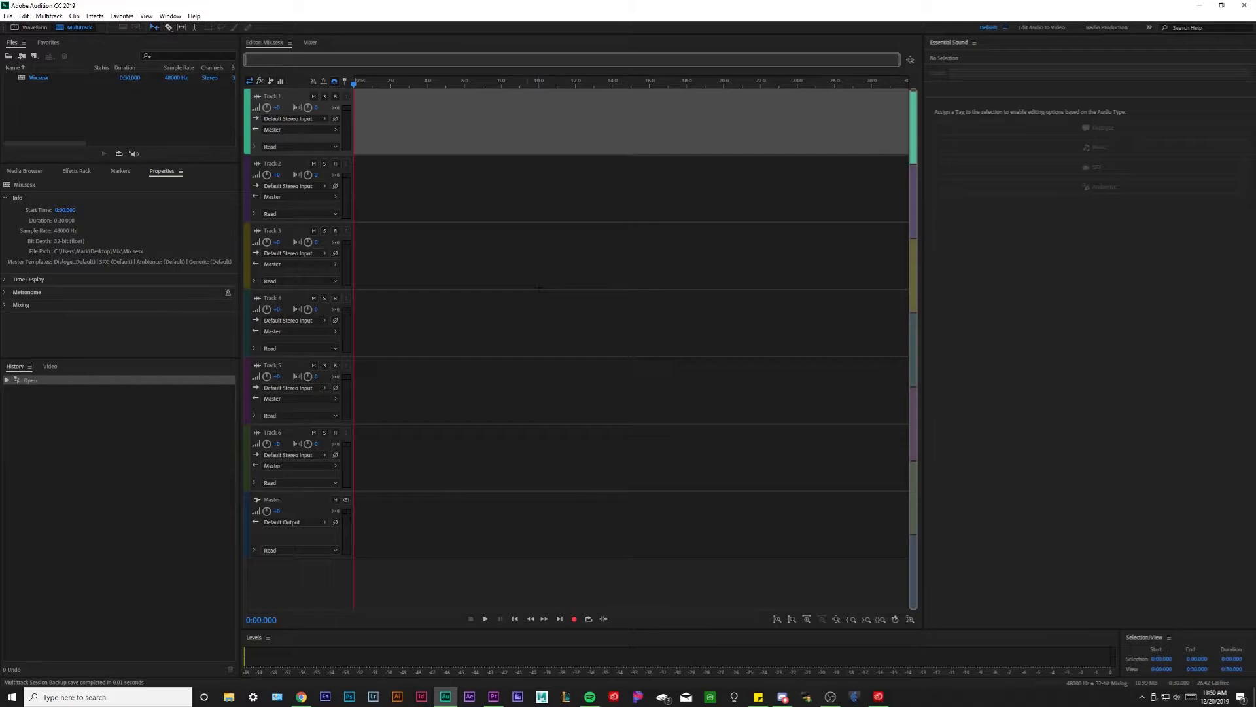
Step: Switch to File Explorer and browse the D: drive through Illustrator-Tutorials, Gradient-Mesh2 and HowtoDrawTheFaceBaseLayer-Step1 to the Audio folder of Episode2
{"action": "left_click", "coordinate": [228, 697]}
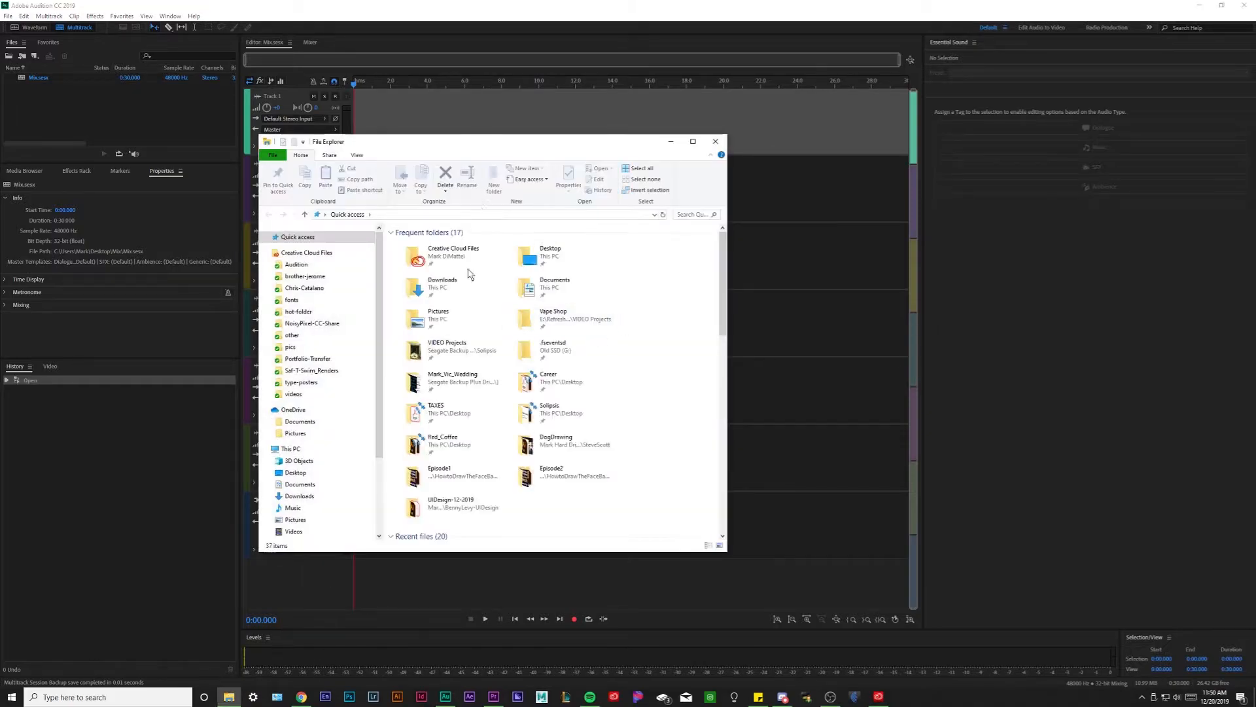
{"action": "scroll", "coordinate": [351, 447], "scroll_direction": "down", "scroll_amount": 1}
{"action": "left_click", "coordinate": [312, 461]}
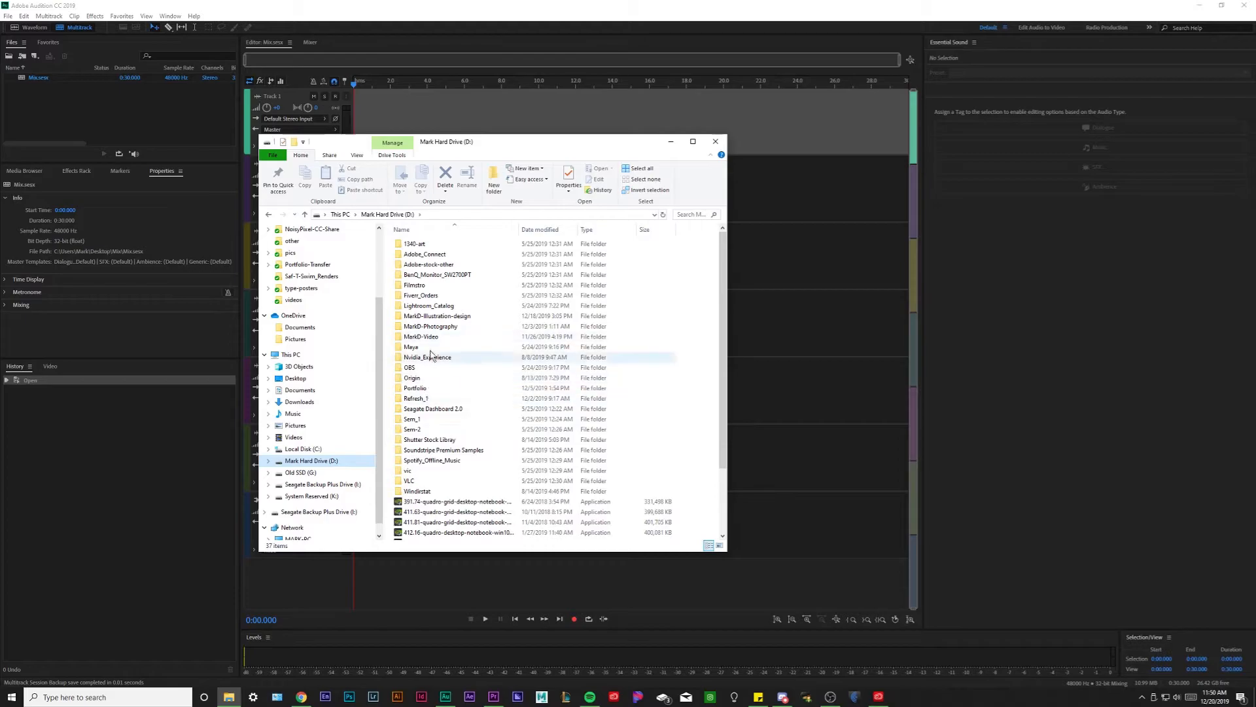
{"action": "double_click", "coordinate": [426, 379]}
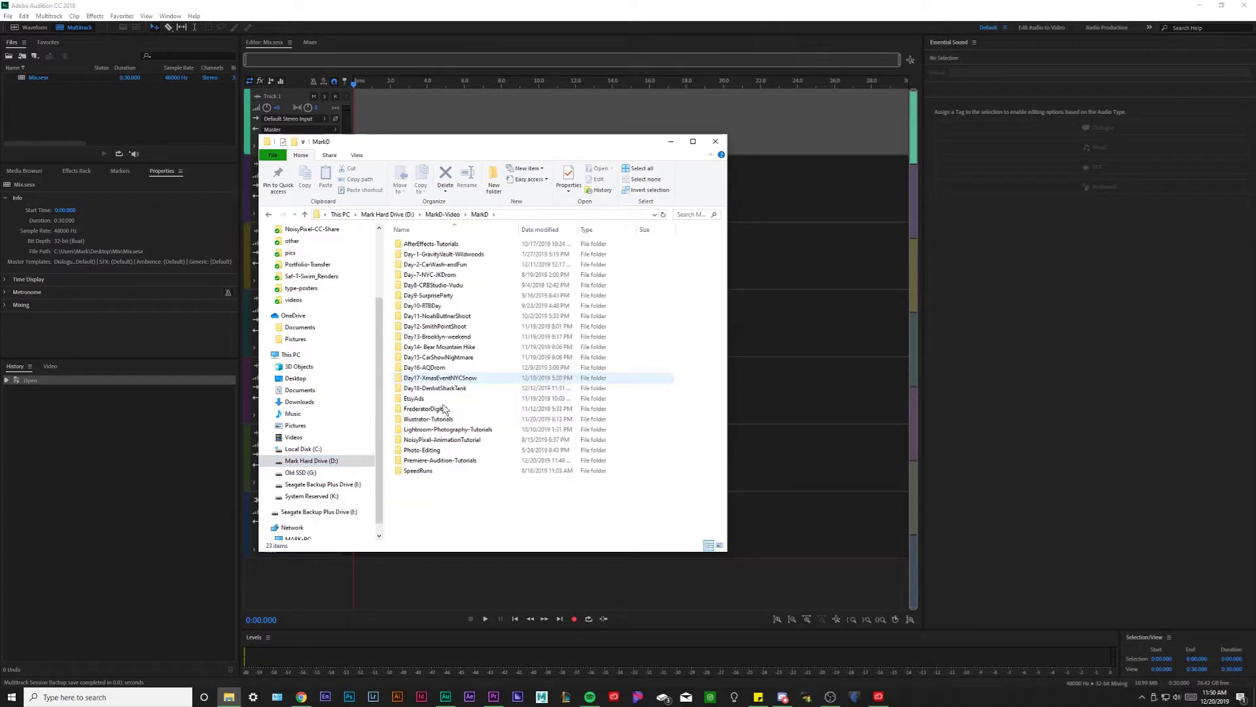
{"action": "double_click", "coordinate": [428, 419]}
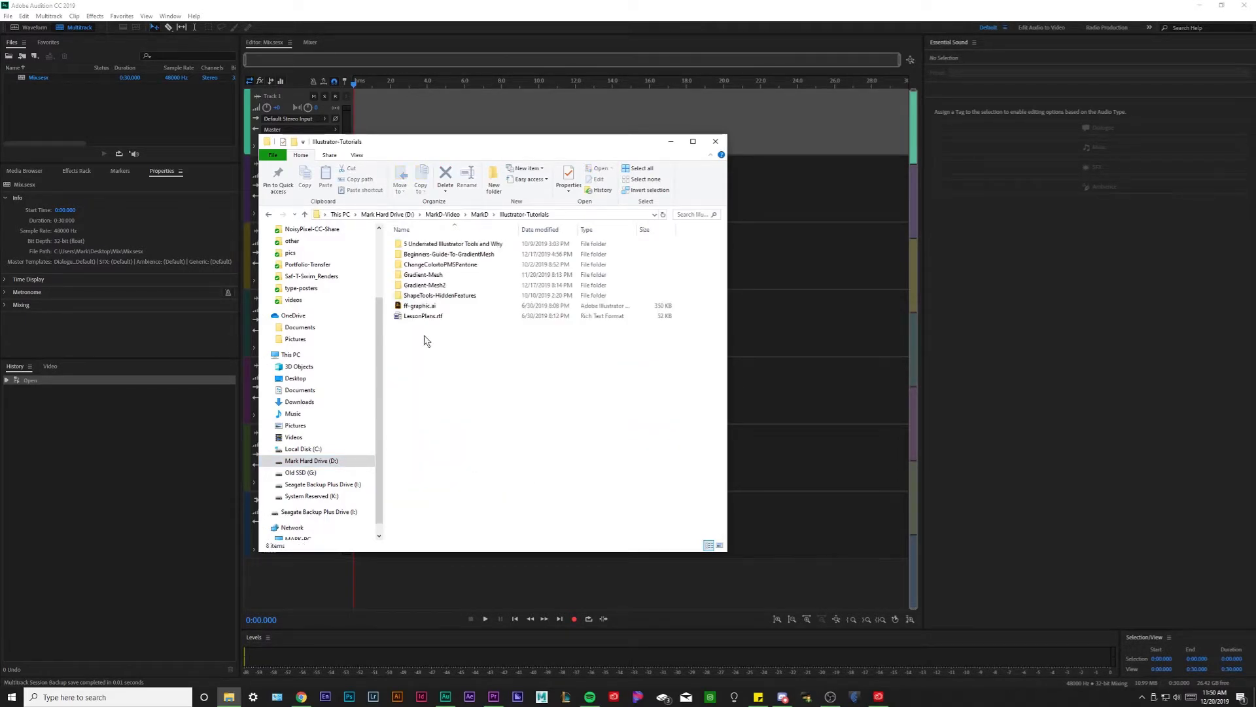
{"action": "left_click", "coordinate": [435, 281]}
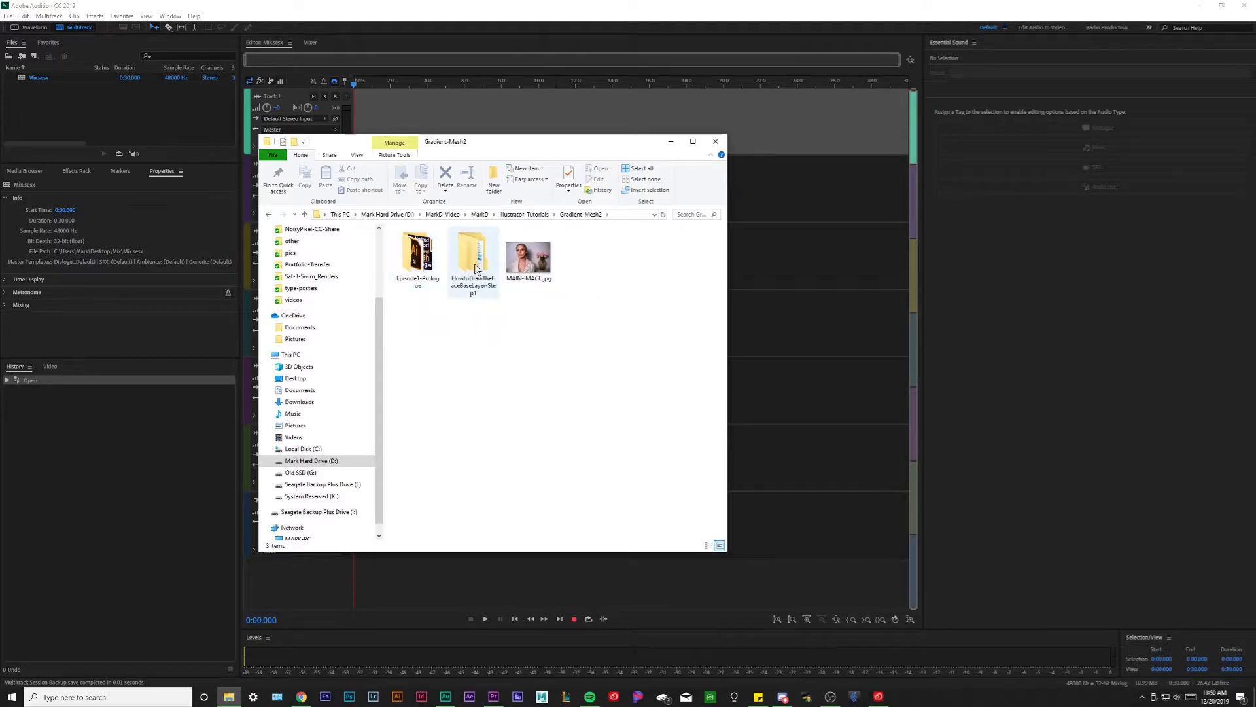
{"action": "double_click", "coordinate": [474, 265]}
{"action": "double_click", "coordinate": [472, 255]}
{"action": "double_click", "coordinate": [409, 243]}
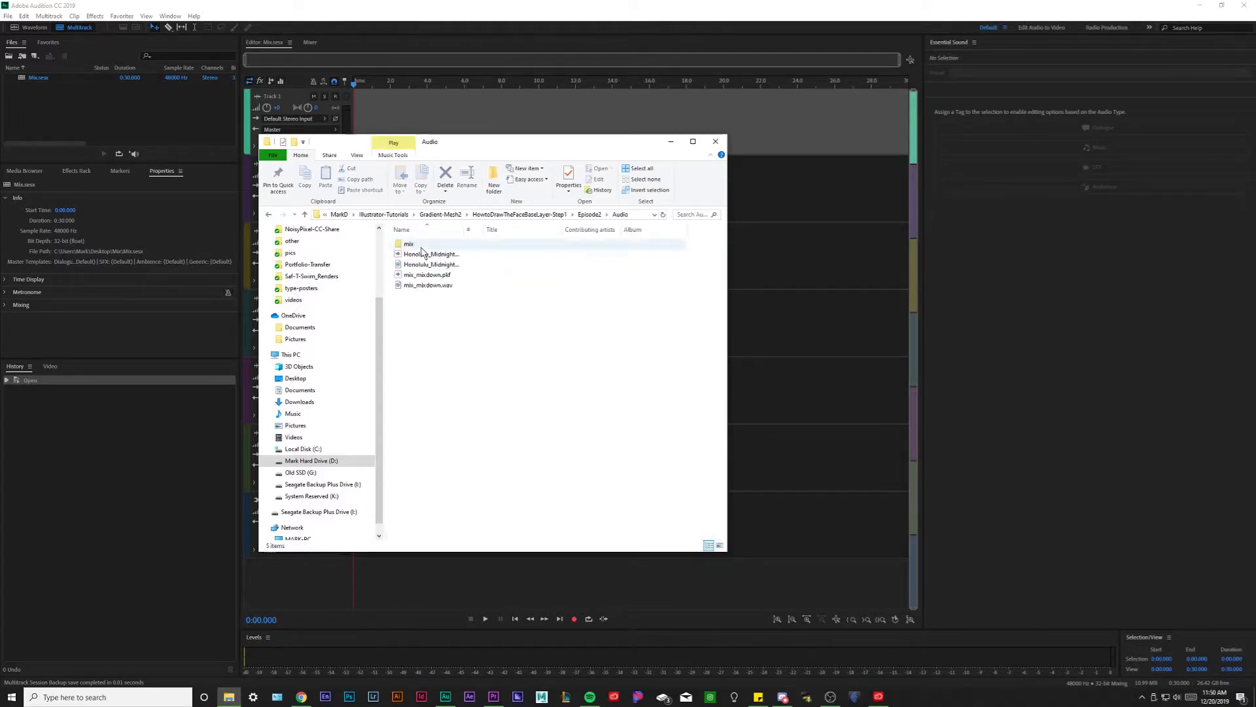
Step: Place the Honolulu_Midnight_Run_Tide_Electric_instrumental_LOSSLESS audio file at the start of Track 1 in the Audition session
{"action": "left_click", "coordinate": [419, 264]}
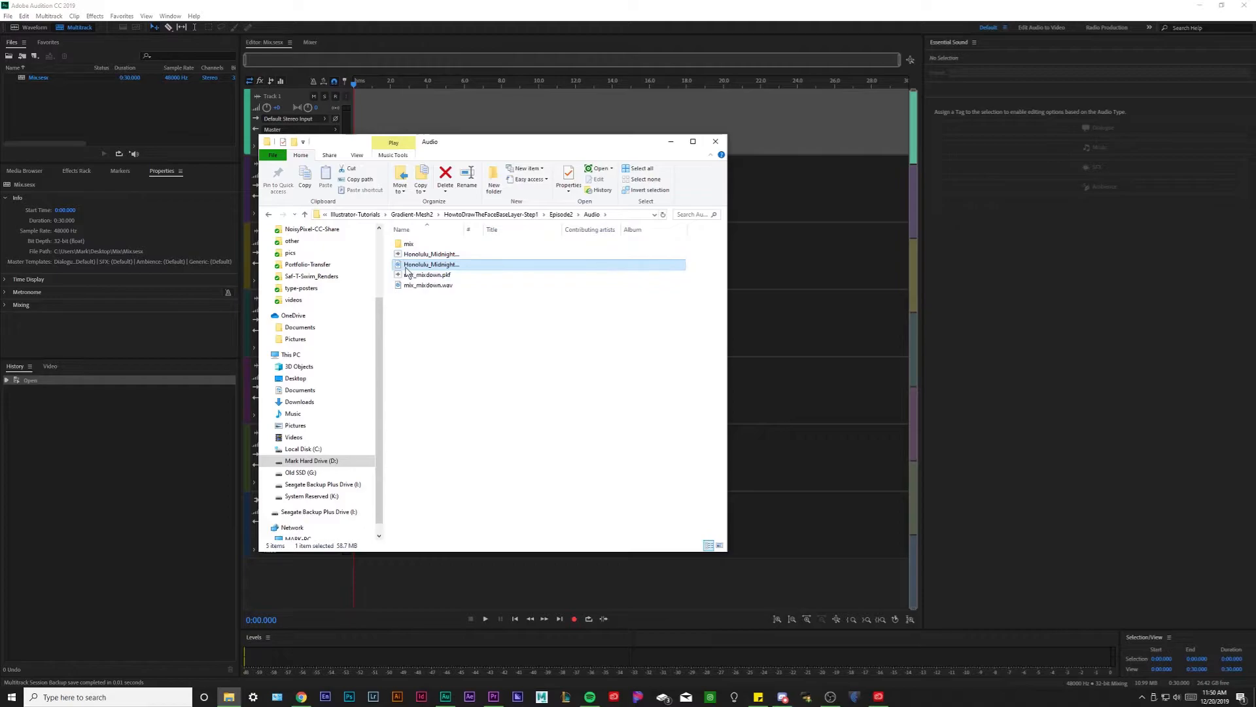
{"action": "left_click_drag", "start_coordinate": [404, 269], "coordinate": [337, 103]}
{"action": "left_click_drag", "start_coordinate": [462, 147], "coordinate": [436, 231]}
{"action": "left_click", "coordinate": [691, 229]}
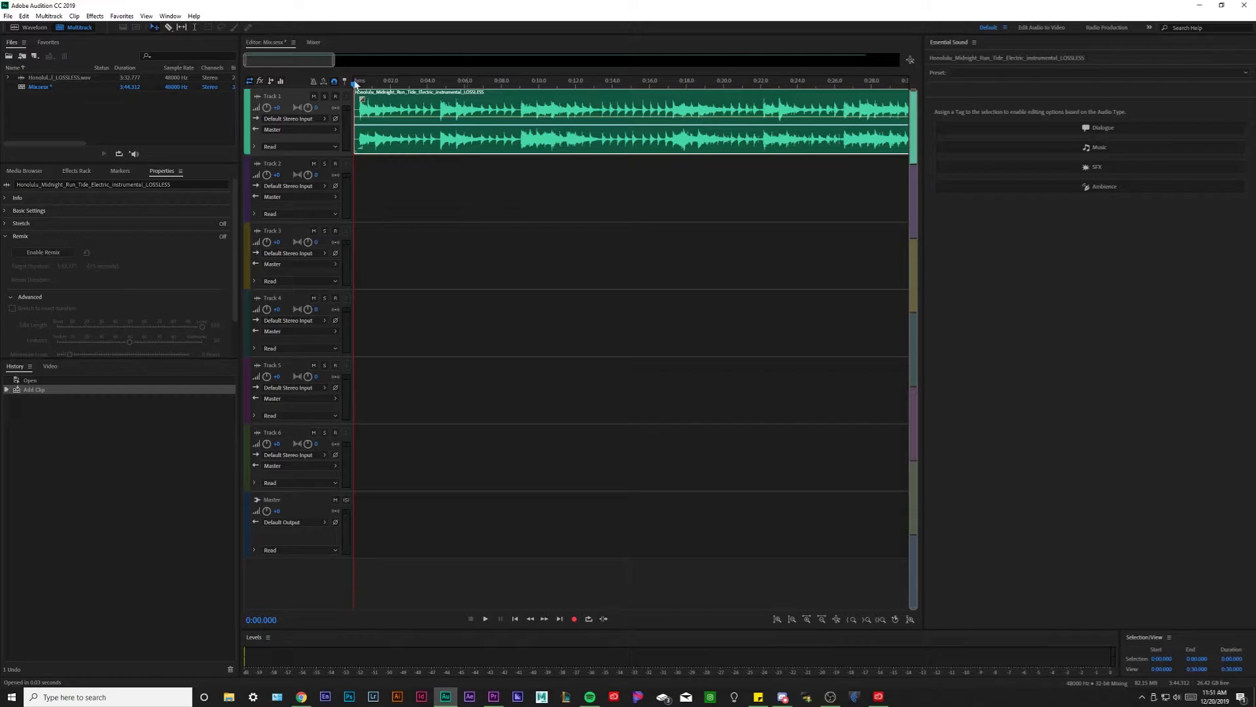
{"action": "left_click_drag", "start_coordinate": [334, 61], "coordinate": [888, 66]}
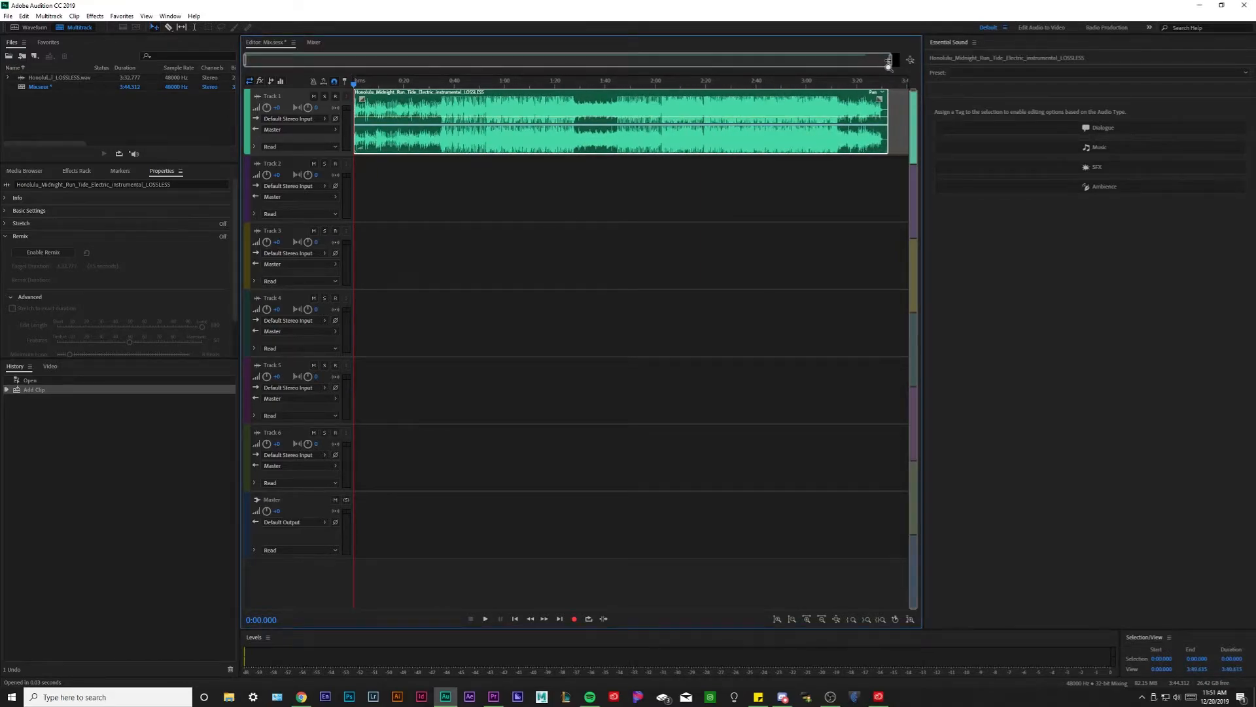
Step: Enable Remix in the properties of the music clip on Track 1
{"action": "left_click", "coordinate": [687, 161]}
{"action": "left_click", "coordinate": [518, 123]}
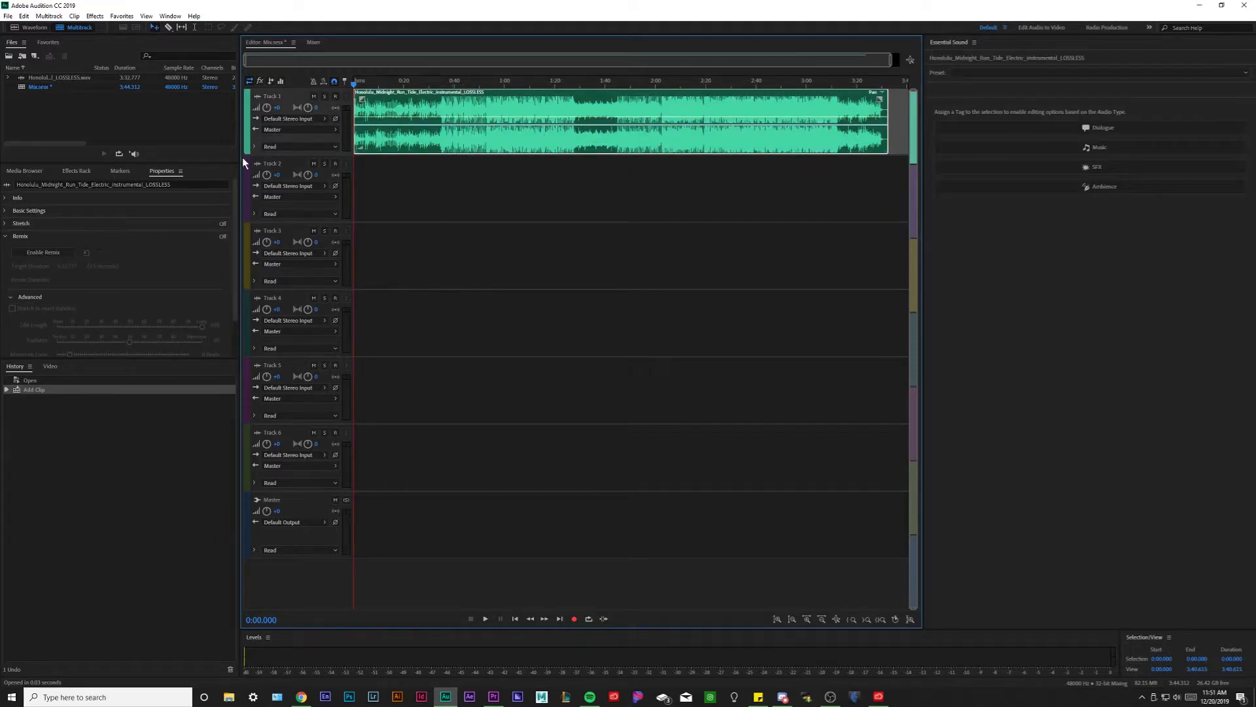
{"action": "left_click", "coordinate": [169, 16]}
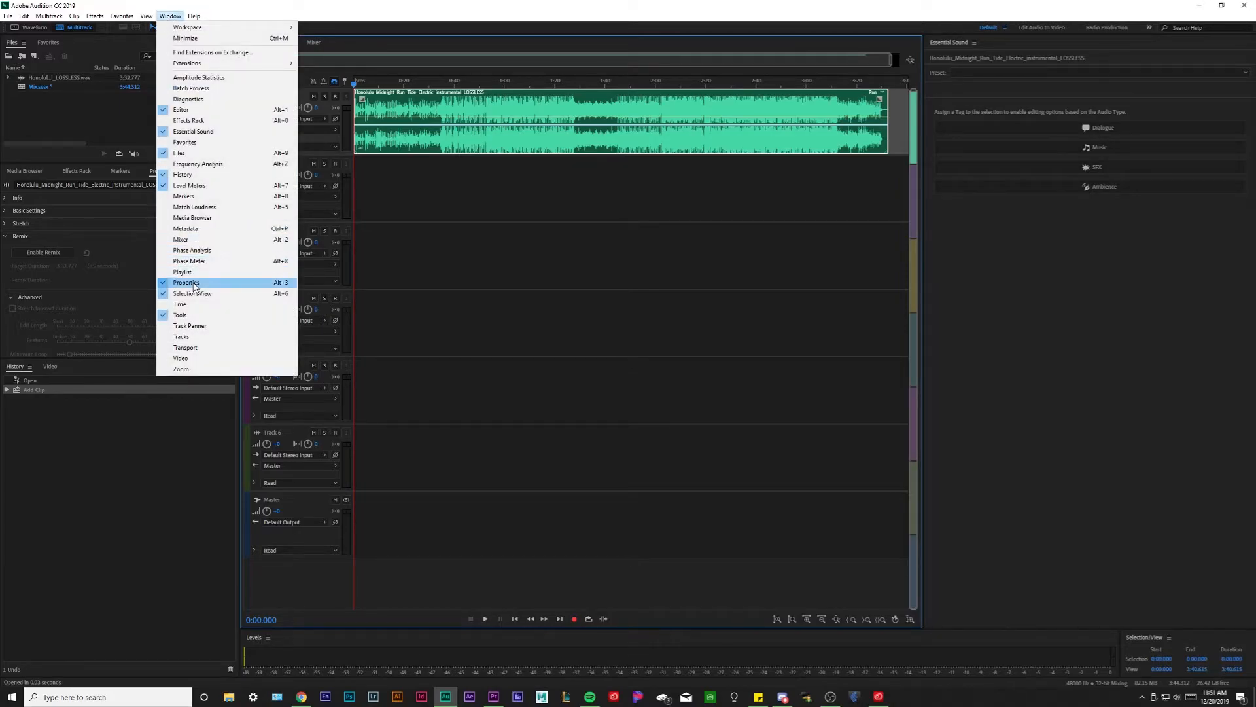
{"action": "left_click", "coordinate": [200, 6]}
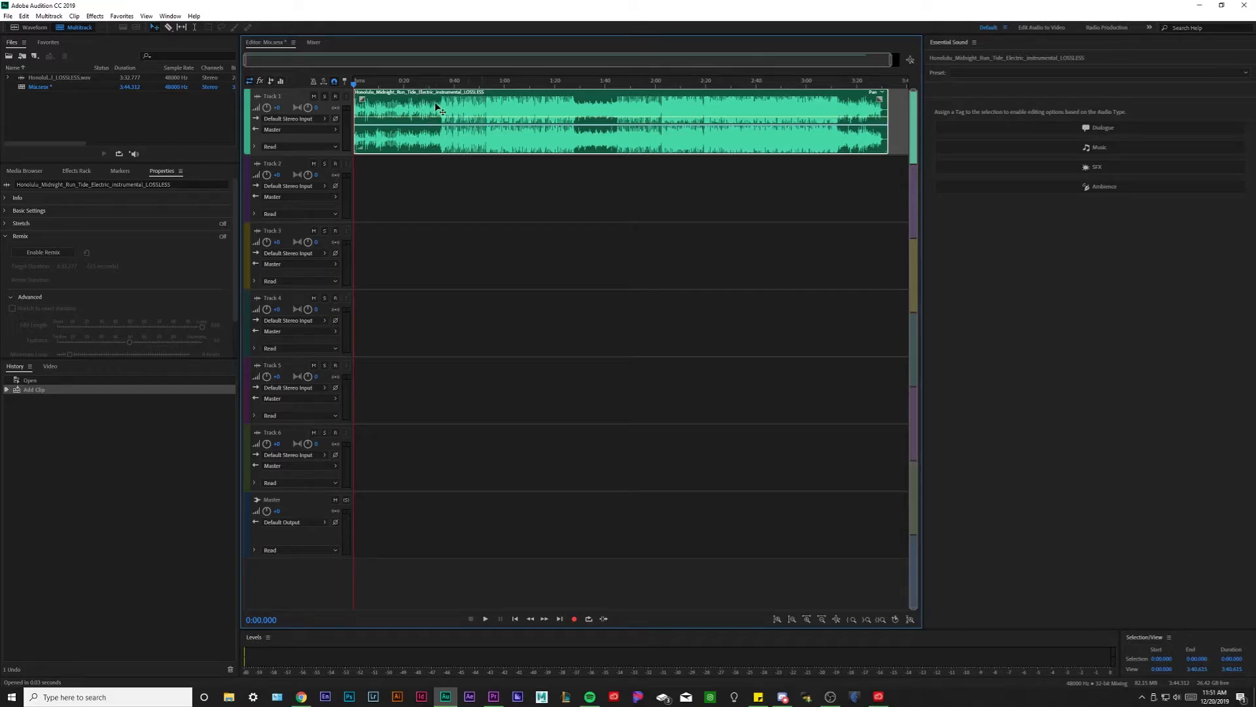
{"action": "left_click", "coordinate": [436, 186]}
{"action": "left_click", "coordinate": [434, 124]}
{"action": "left_click", "coordinate": [42, 253]}
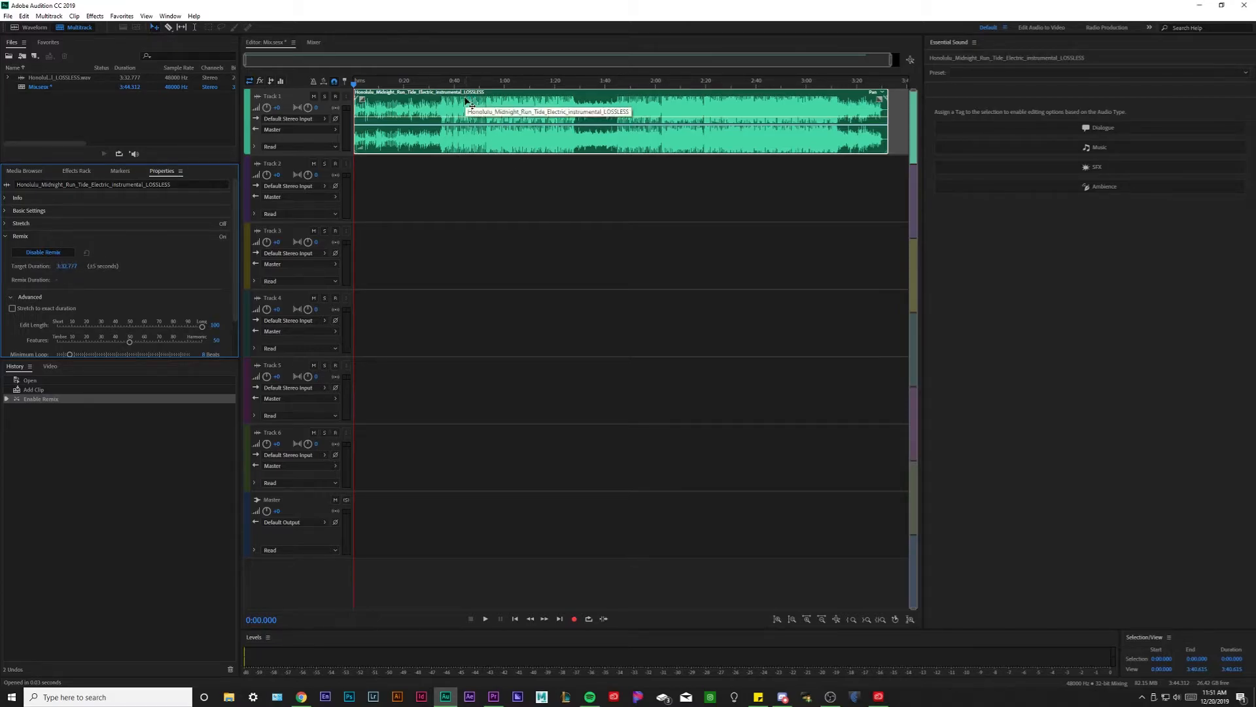
Step: Set the Remix target duration of the music clip to 10:00.000 and reselect the remixed clip
{"action": "left_click", "coordinate": [59, 268]}
{"action": "left_click", "coordinate": [58, 269]}
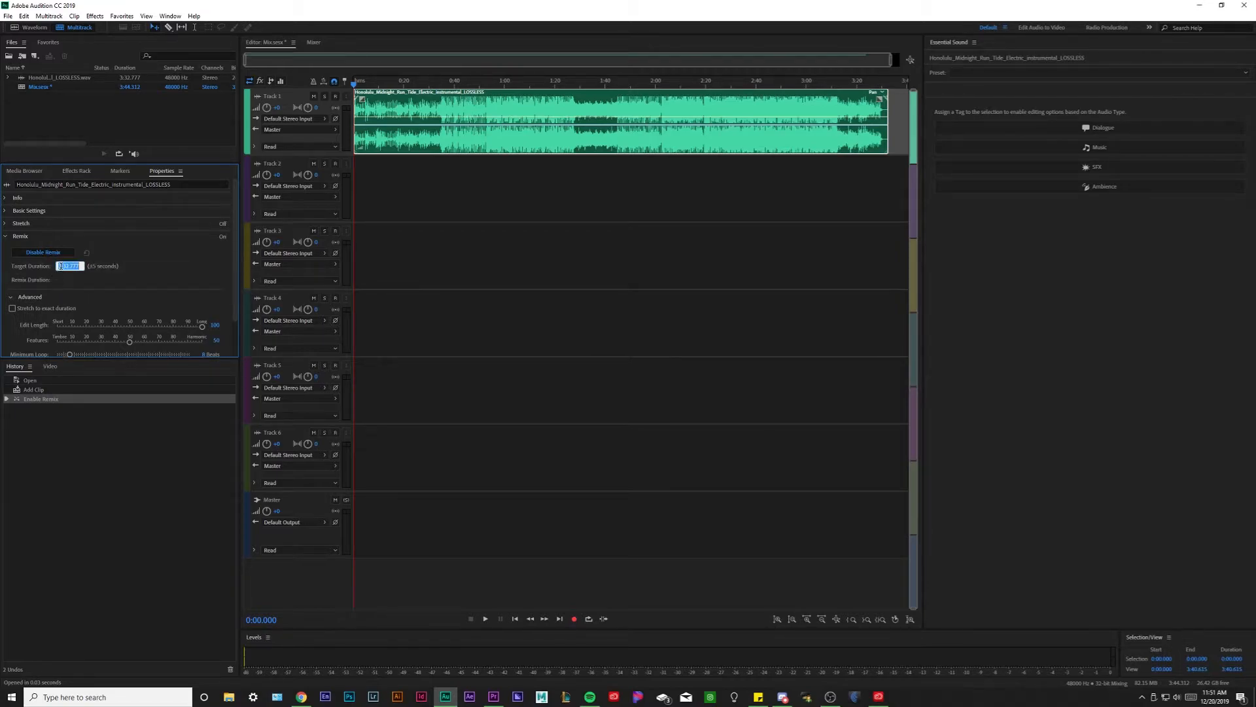
{"action": "key", "text": "BackSpace"}
{"action": "type", "text": "10:00.000"}
{"action": "left_click", "coordinate": [536, 293]}
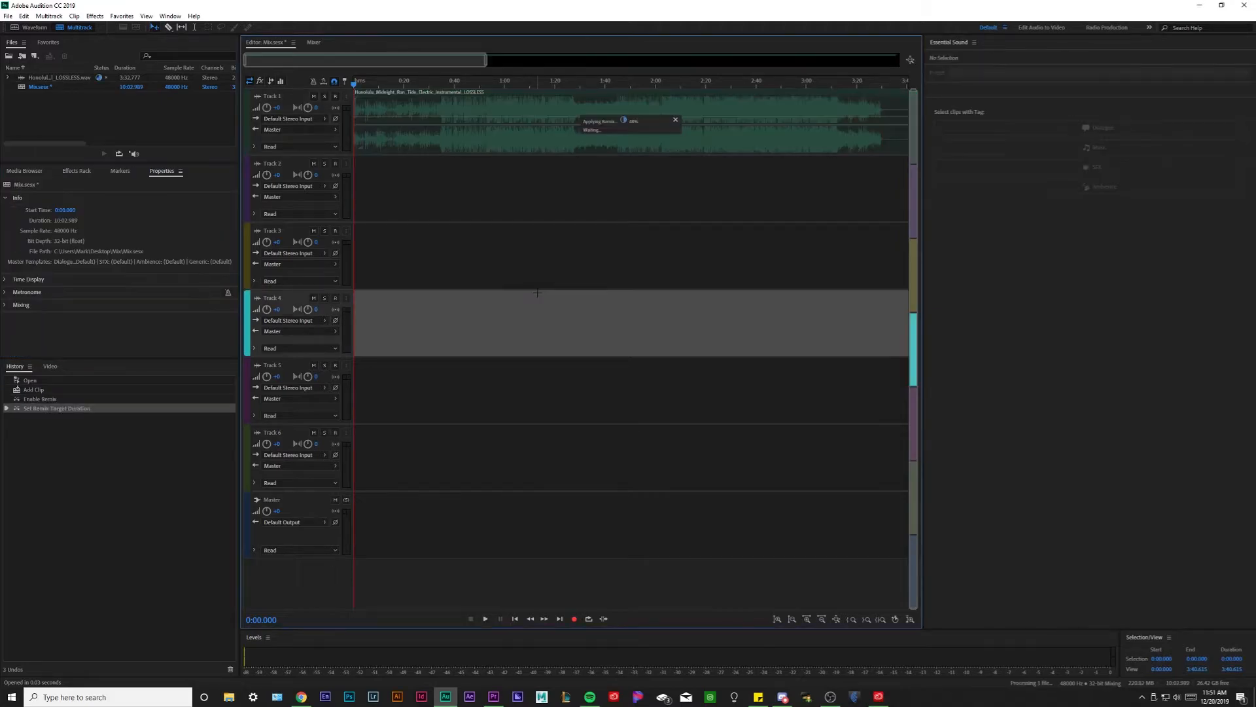
{"action": "left_click", "coordinate": [407, 105]}
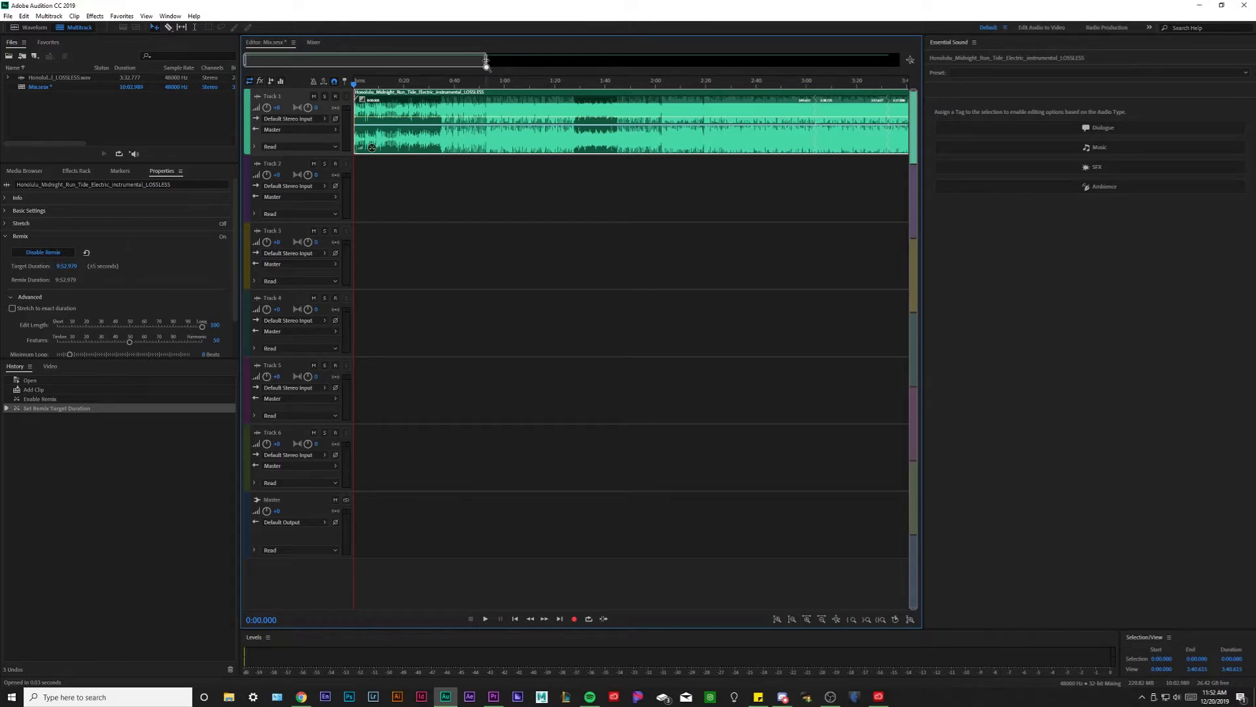
Step: Examine the edit points in the remixed clip and place the playhead at the one near 4:28
{"action": "left_click_drag", "start_coordinate": [486, 60], "coordinate": [842, 64]}
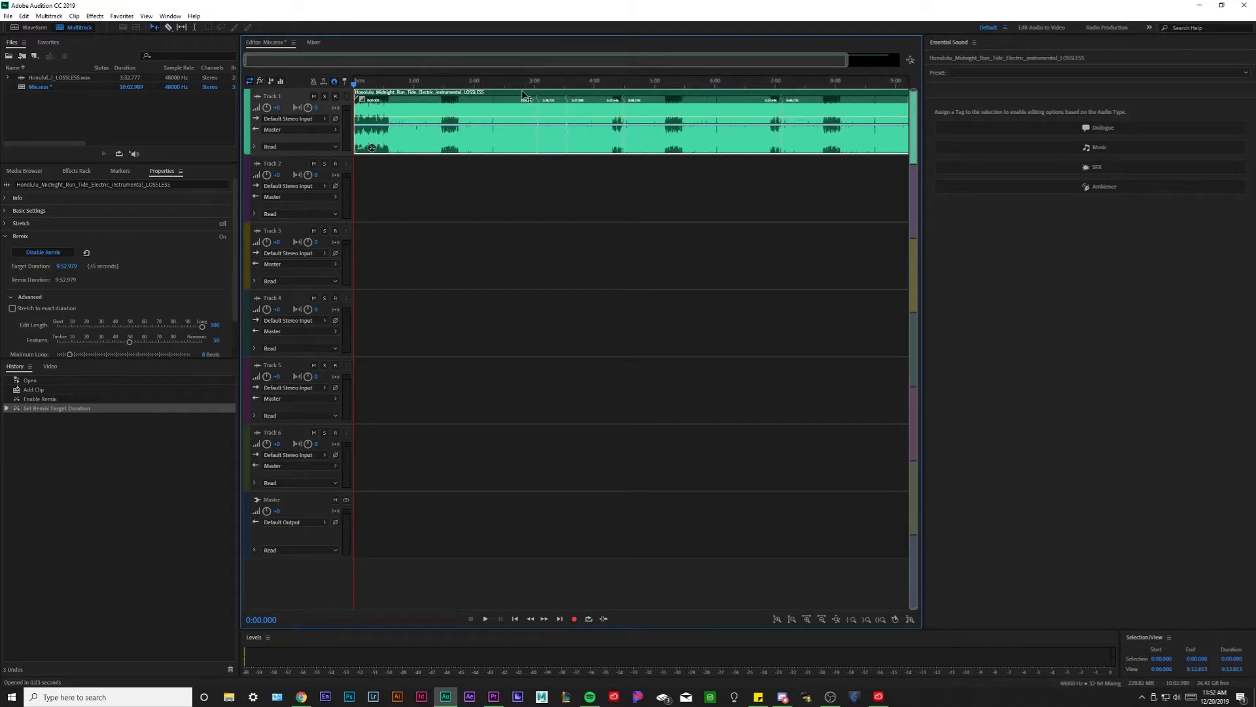
{"action": "scroll", "coordinate": [514, 61], "scroll_direction": "up", "scroll_amount": 3}
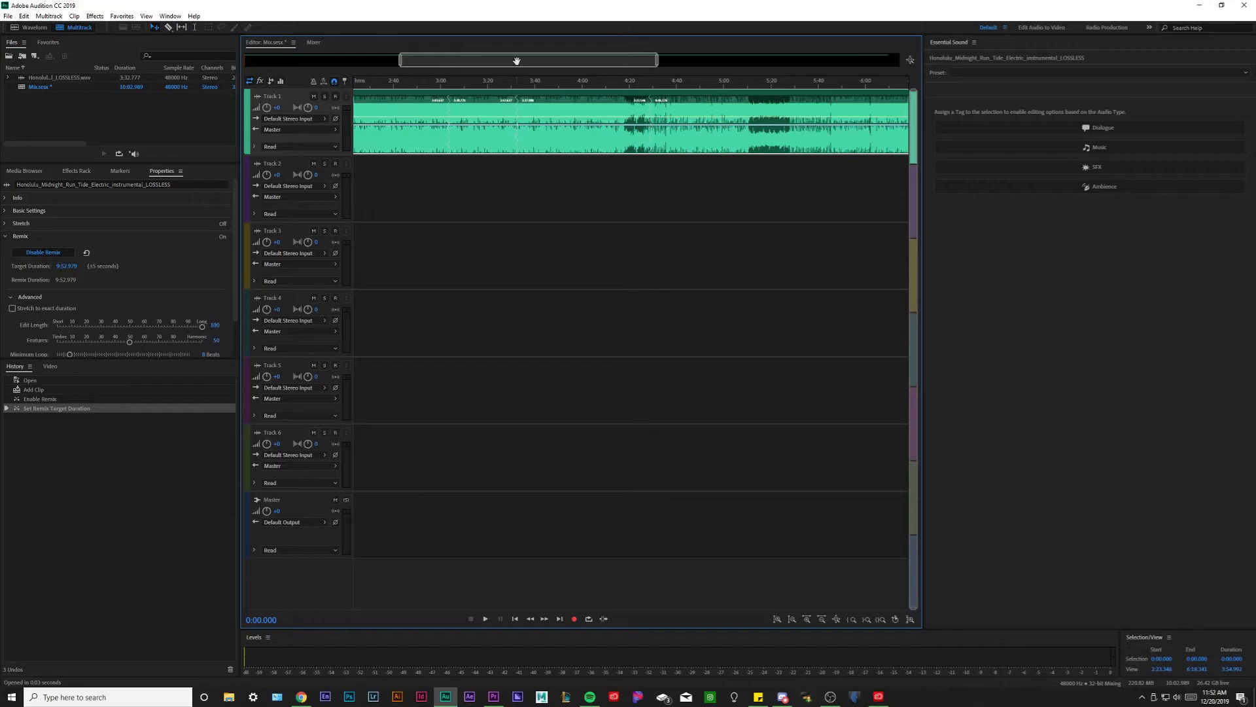
{"action": "scroll", "coordinate": [516, 60], "scroll_direction": "up", "scroll_amount": 2}
{"action": "scroll", "coordinate": [510, 61], "scroll_direction": "up", "scroll_amount": 1}
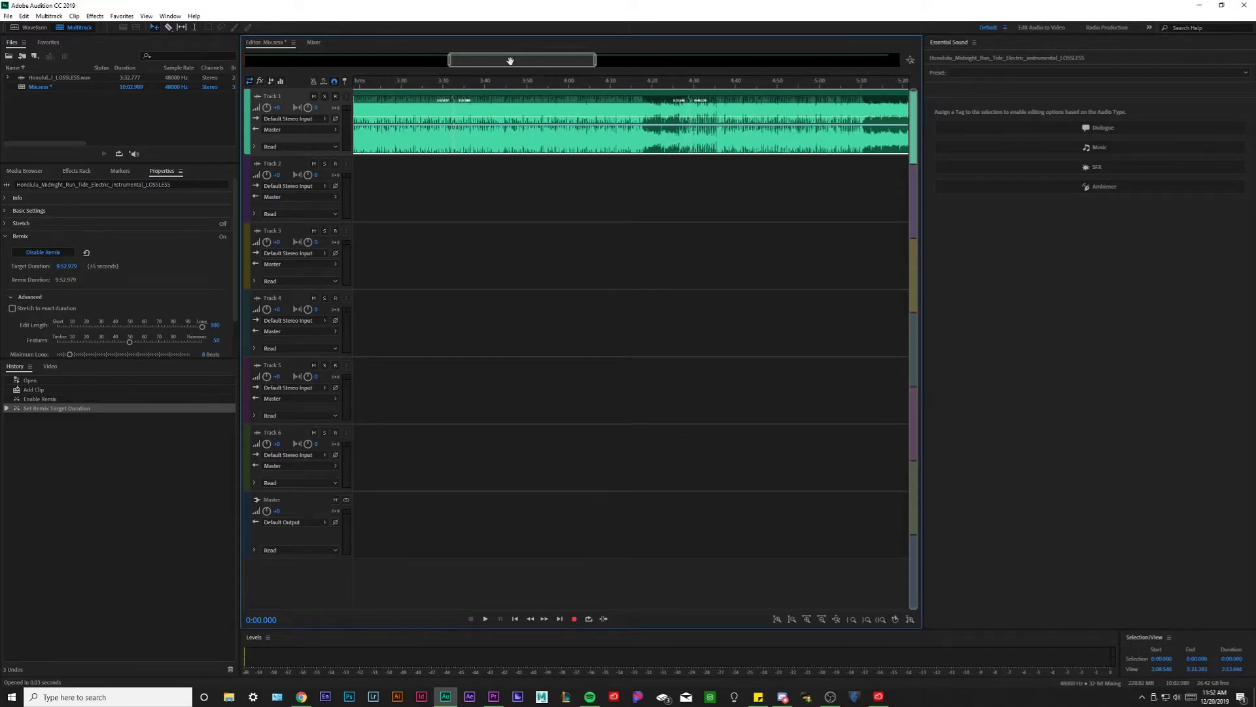
{"action": "key", "text": "super"}
{"action": "left_click_drag", "start_coordinate": [693, 82], "coordinate": [688, 83]}
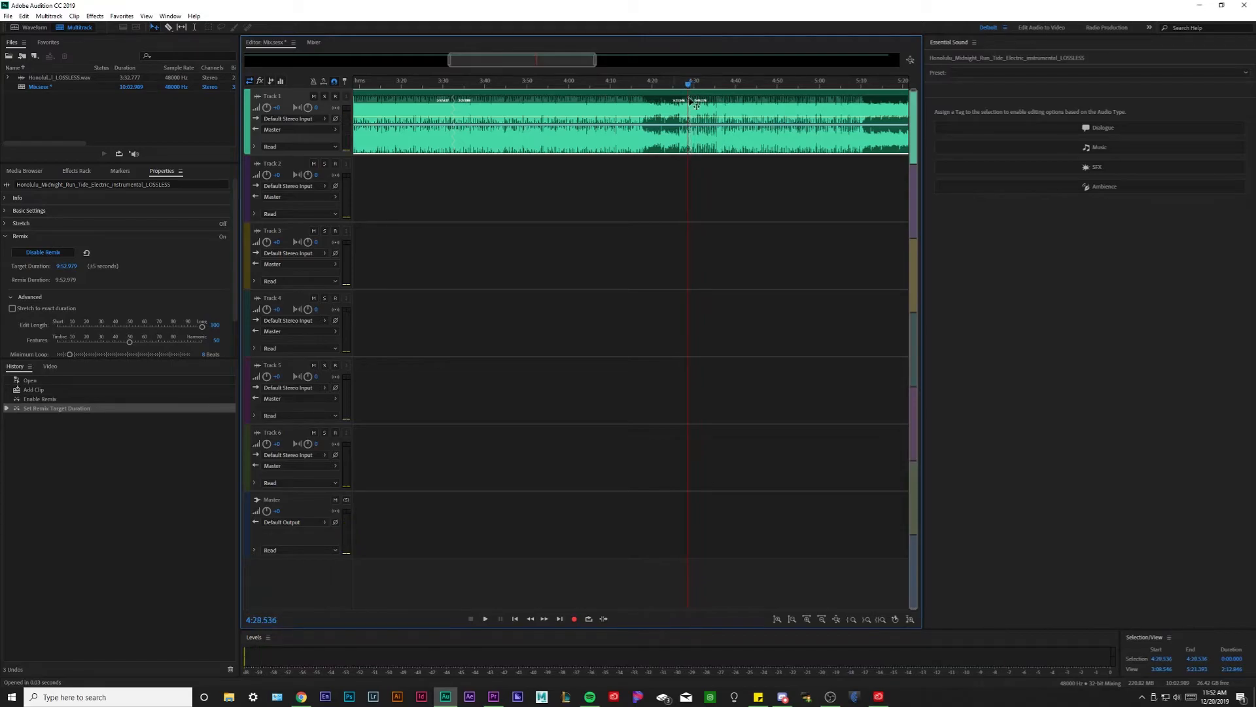
Step: Listen to the remixed clip from about 4:18 through the edit point near 4:28, adjusting the speaker volume and muting it when done
{"action": "left_click_drag", "start_coordinate": [682, 83], "coordinate": [676, 83]}
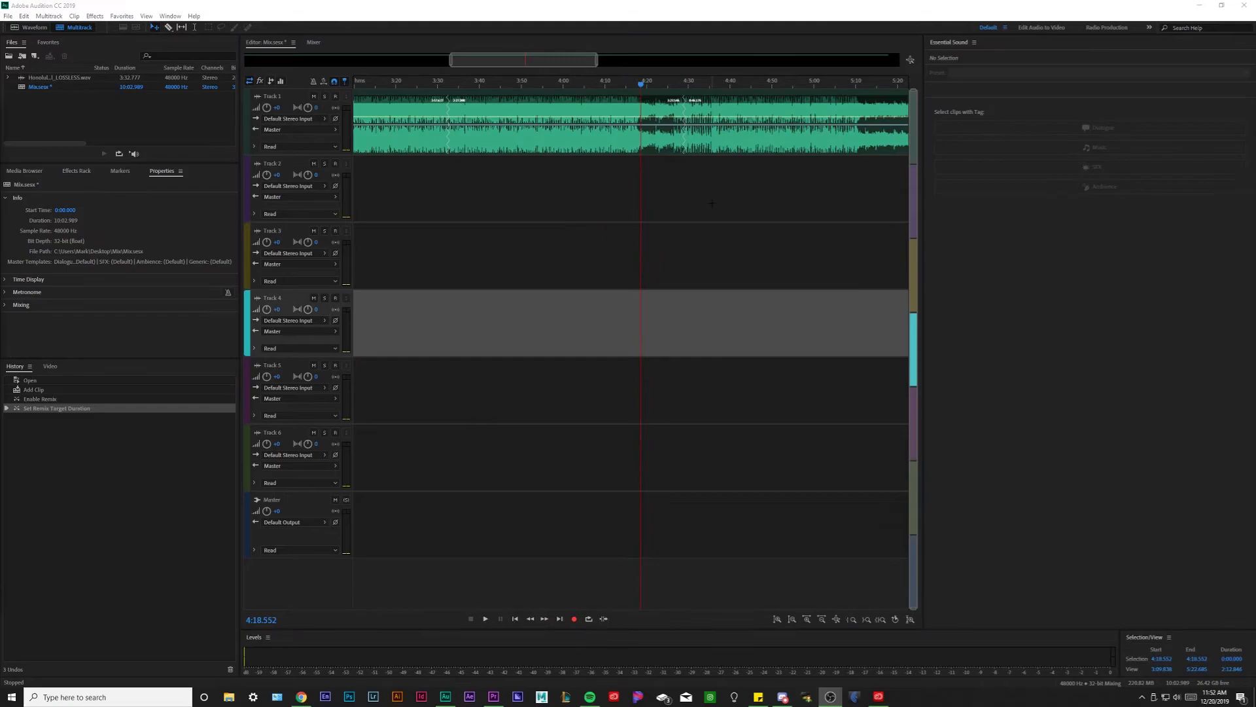
{"action": "left_click", "coordinate": [1178, 697]}
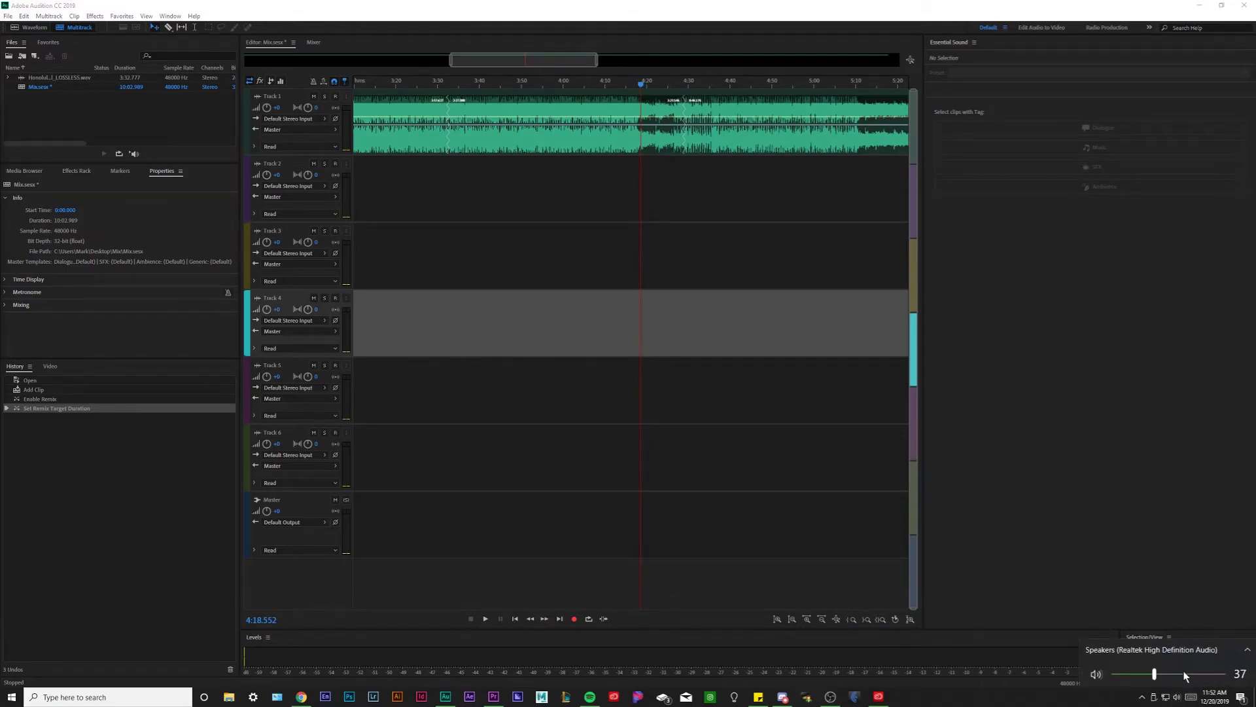
{"action": "left_click", "coordinate": [624, 6]}
{"action": "key", "text": "space"}
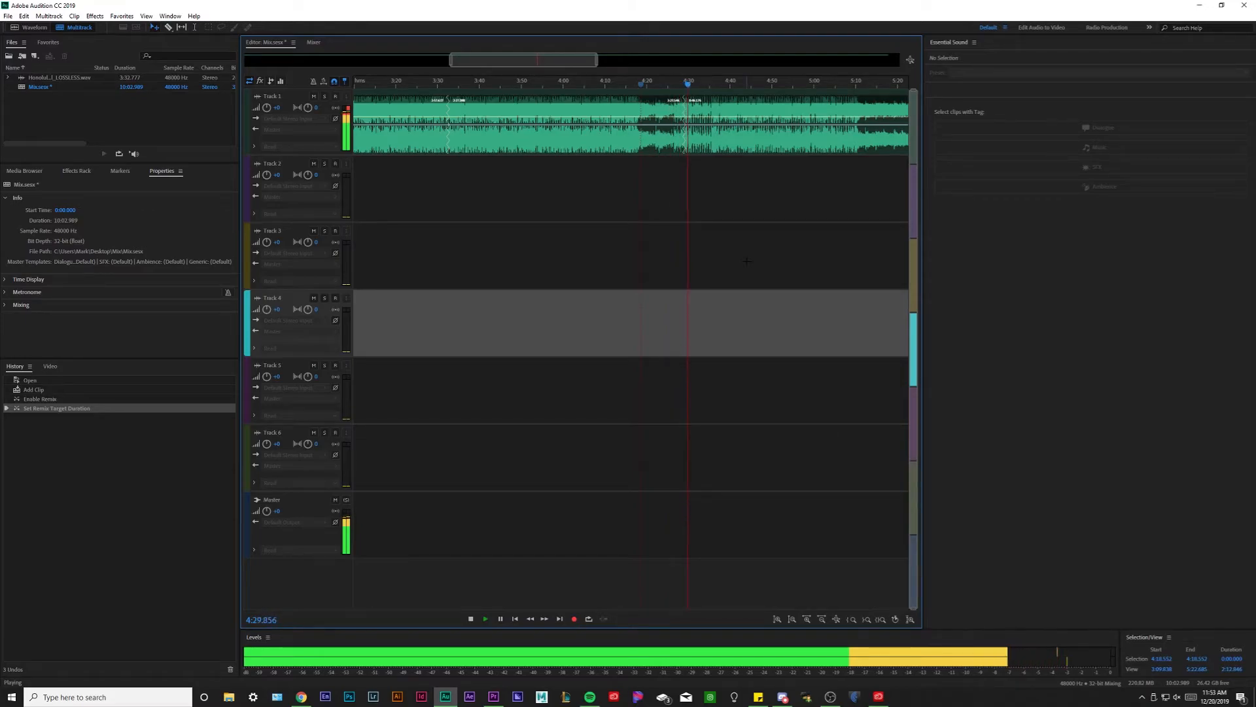
{"action": "key", "text": "space"}
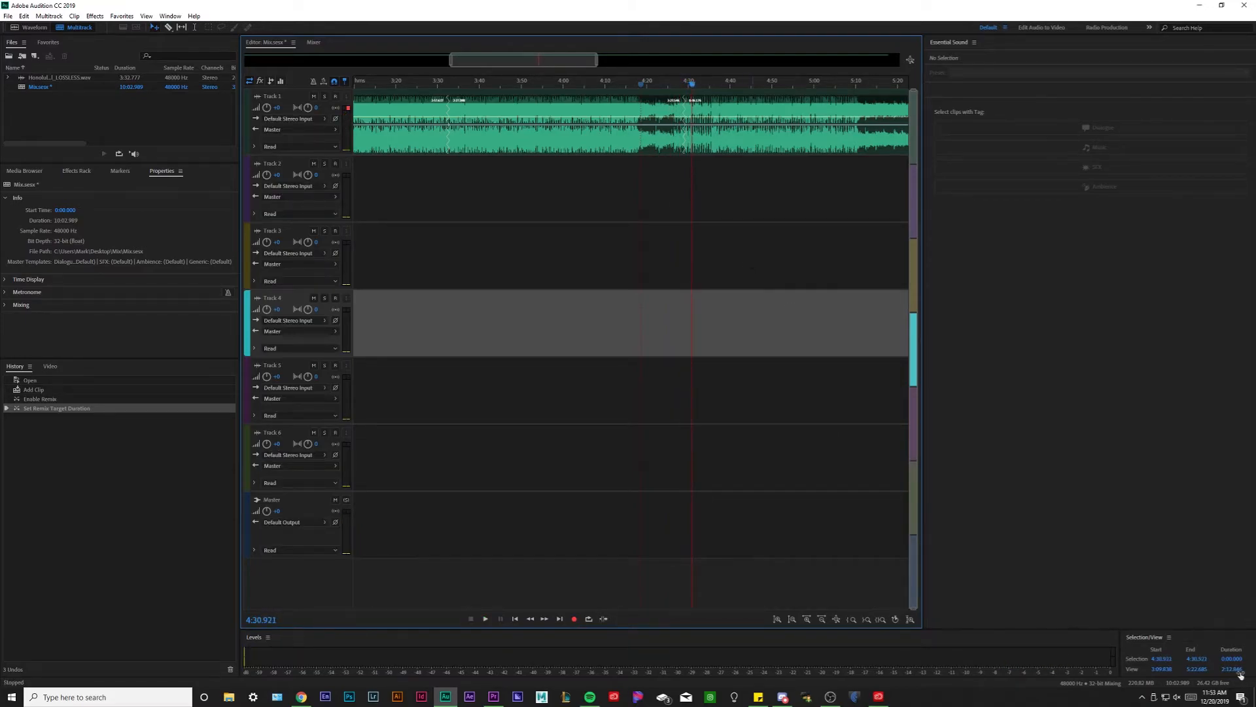
{"action": "left_click", "coordinate": [1176, 697]}
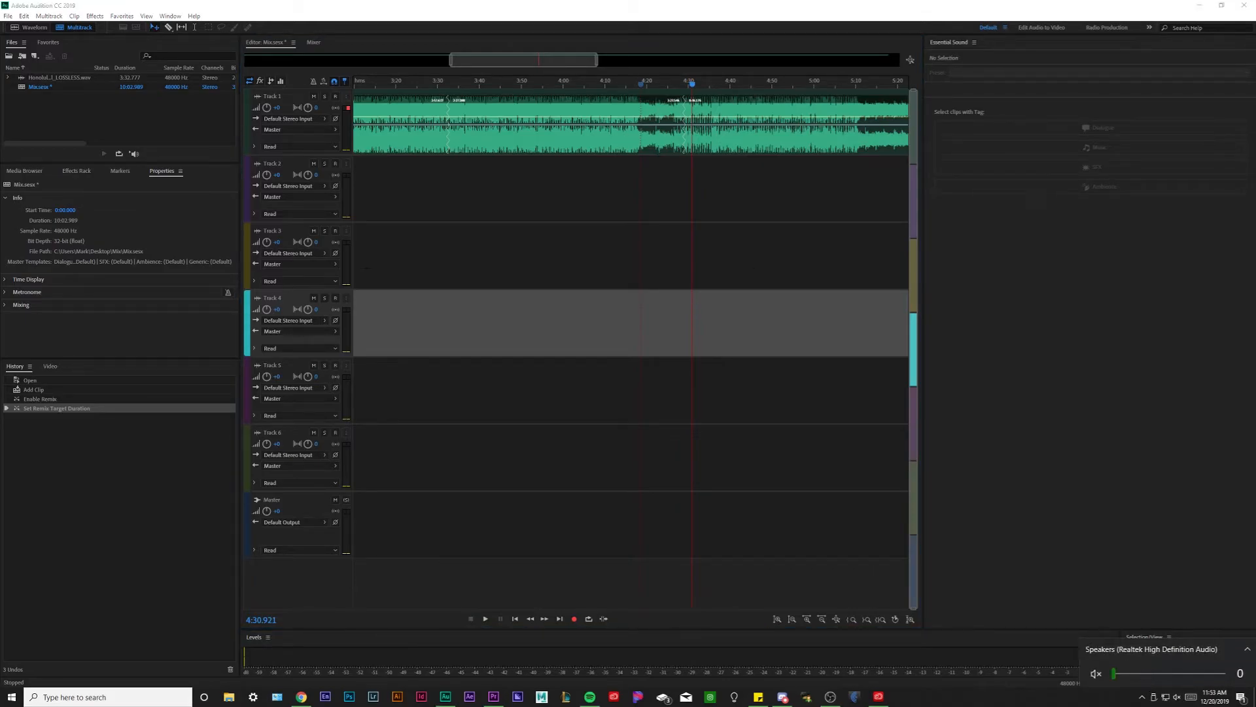
{"action": "left_click", "coordinate": [497, 6]}
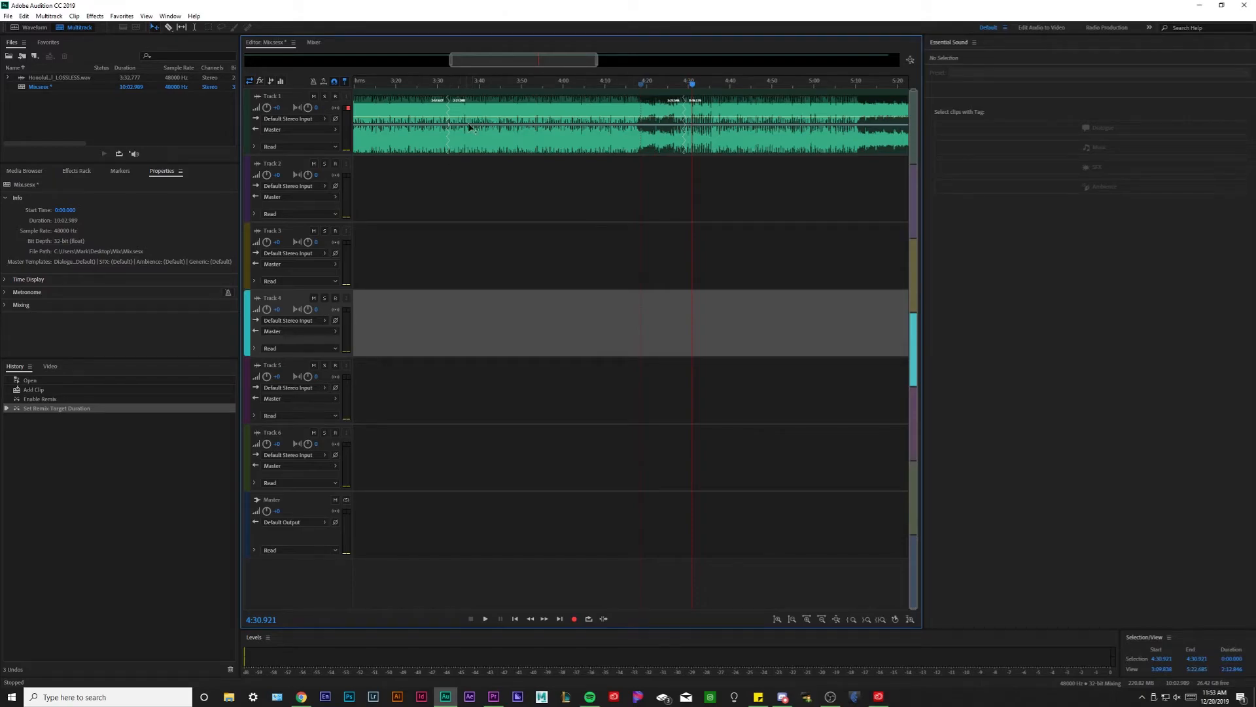
Step: Export a multitrack mixdown of the entire session as the Wave PCM file Mix_mixdown2.wav in the Episode2 Audio folder
{"action": "left_click", "coordinate": [497, 120]}
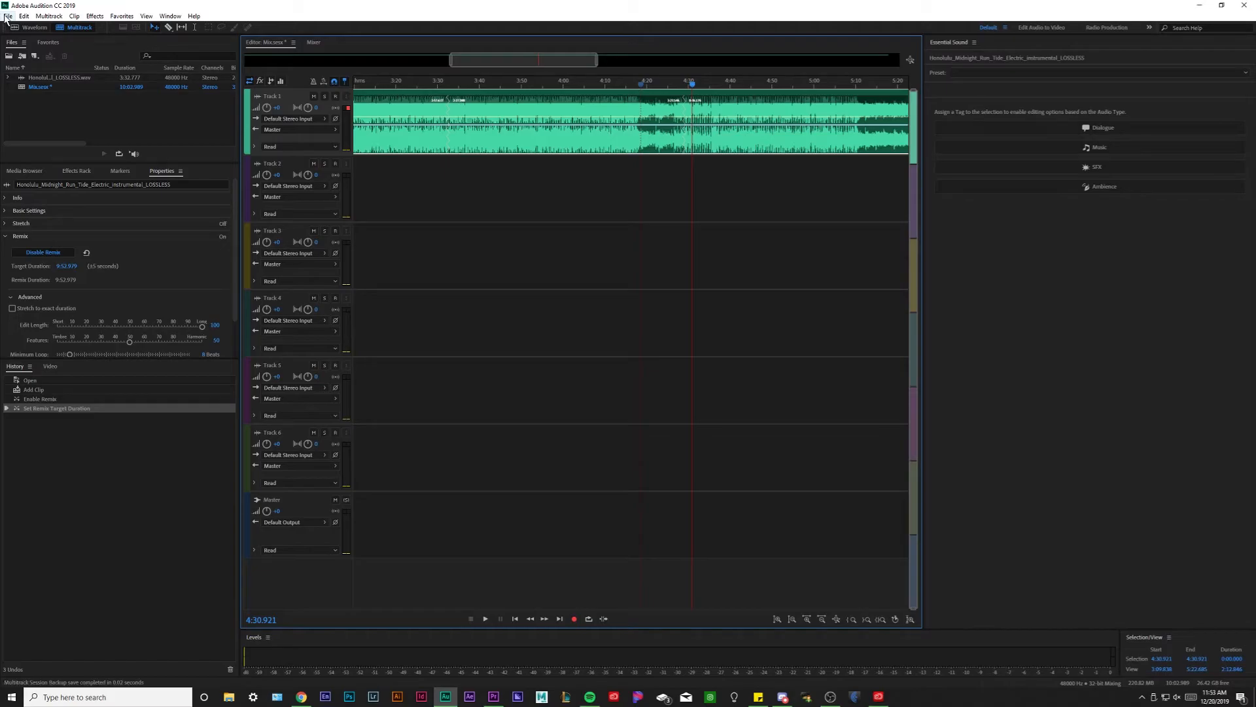
{"action": "left_click", "coordinate": [7, 16]}
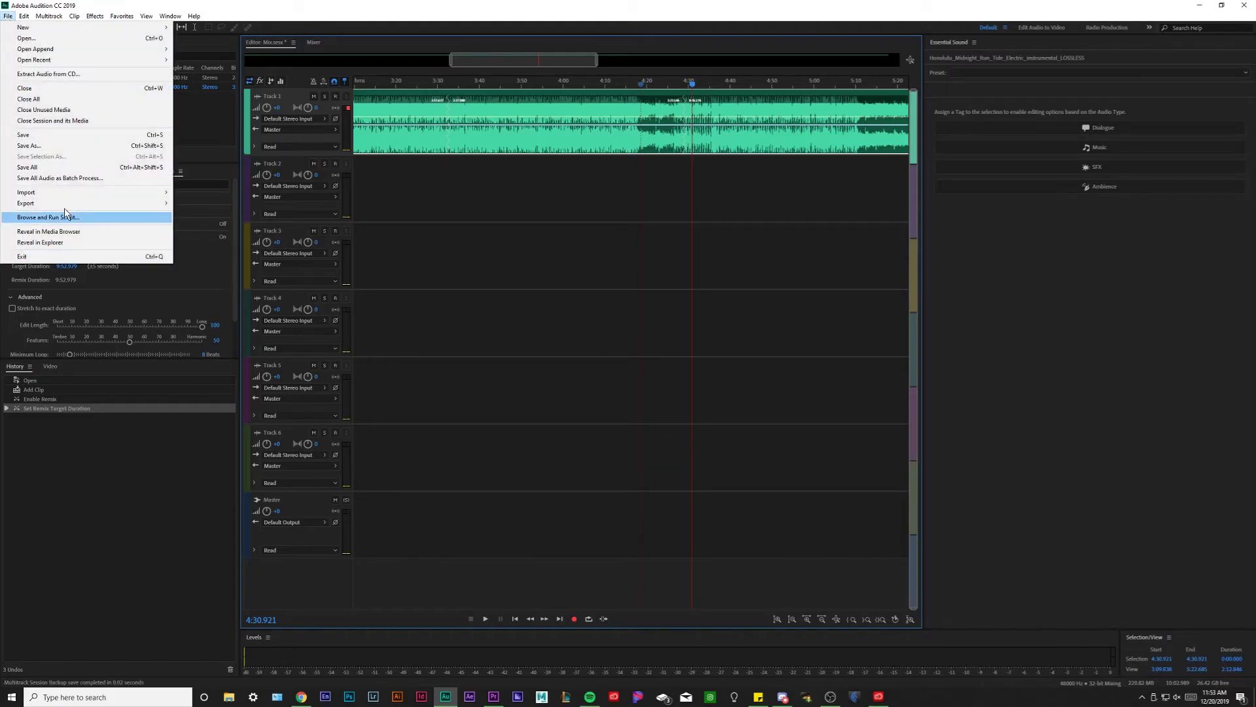
{"action": "mouse_move", "coordinate": [65, 205]}
{"action": "mouse_move", "coordinate": [266, 254]}
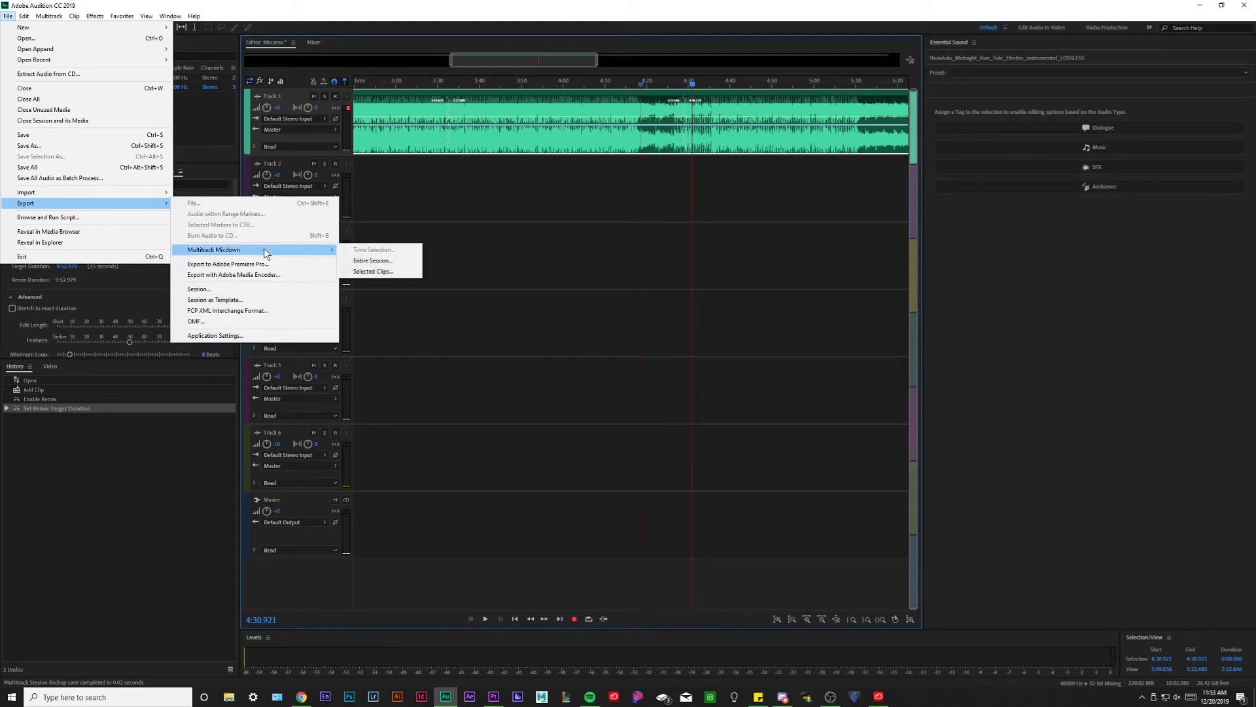
{"action": "left_click", "coordinate": [373, 260]}
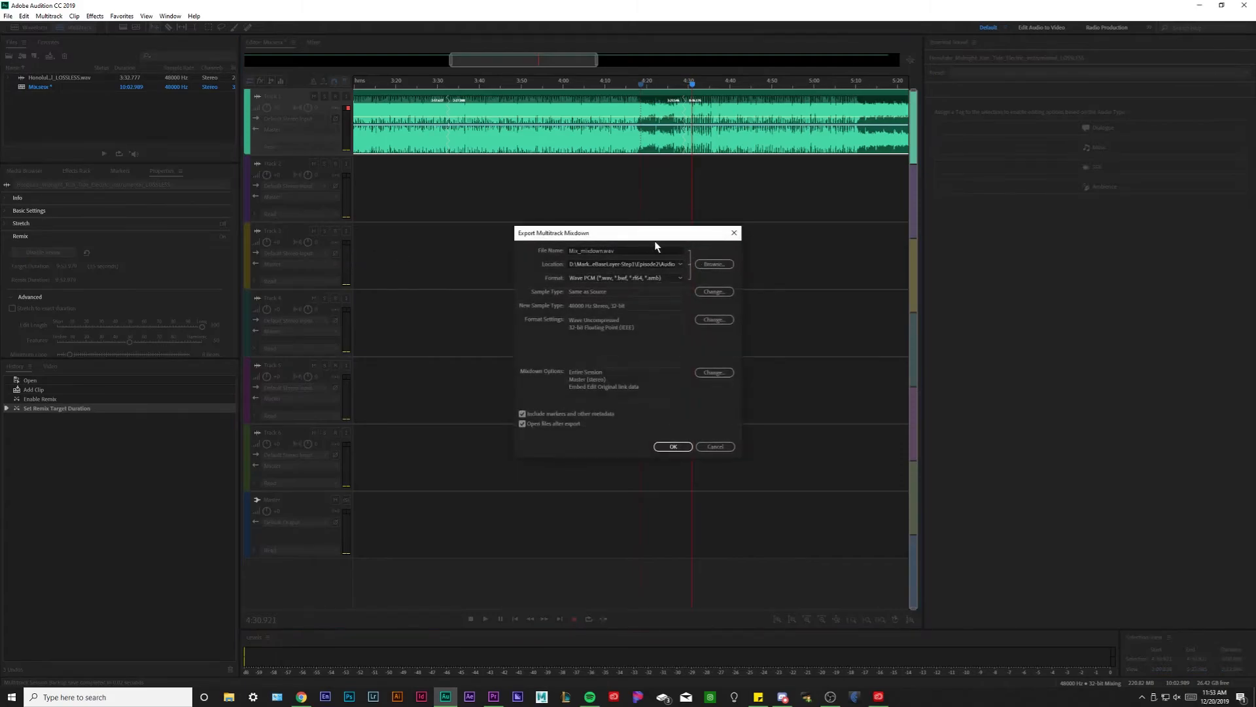
{"action": "double_click", "coordinate": [618, 251]}
{"action": "left_click", "coordinate": [711, 264]}
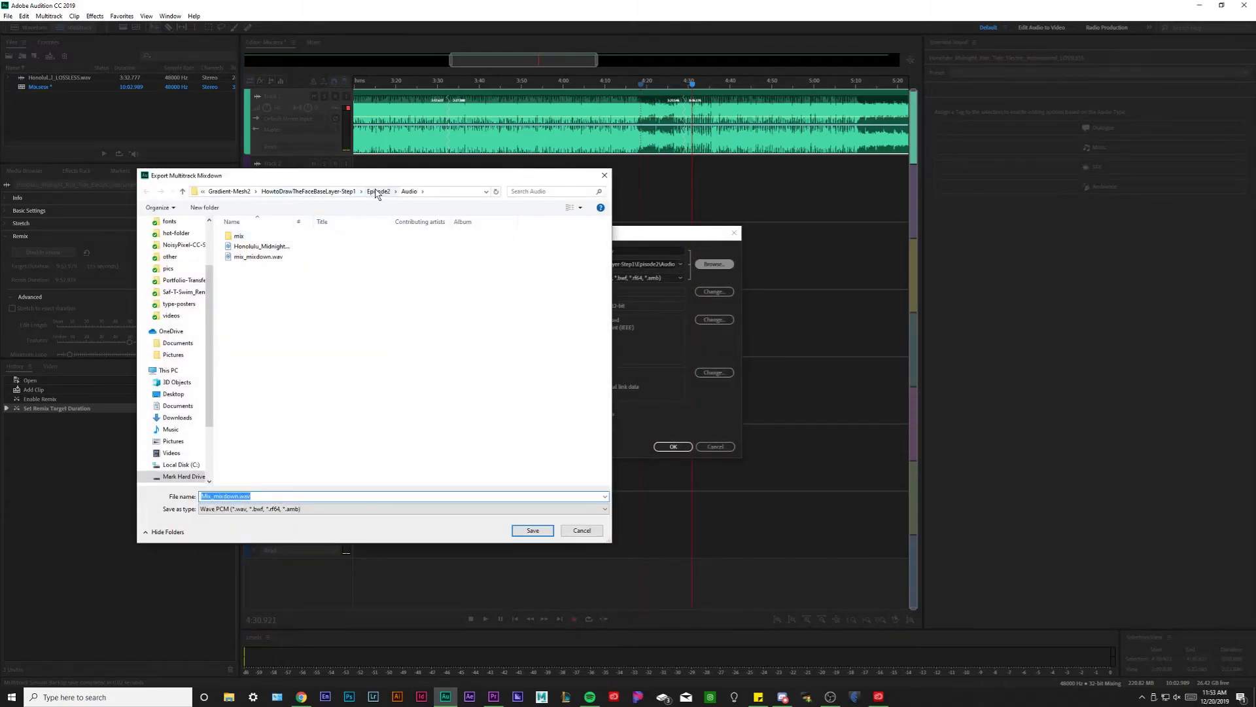
{"action": "left_click", "coordinate": [238, 496]}
{"action": "type", "text": "2"}
{"action": "key", "text": "Return"}
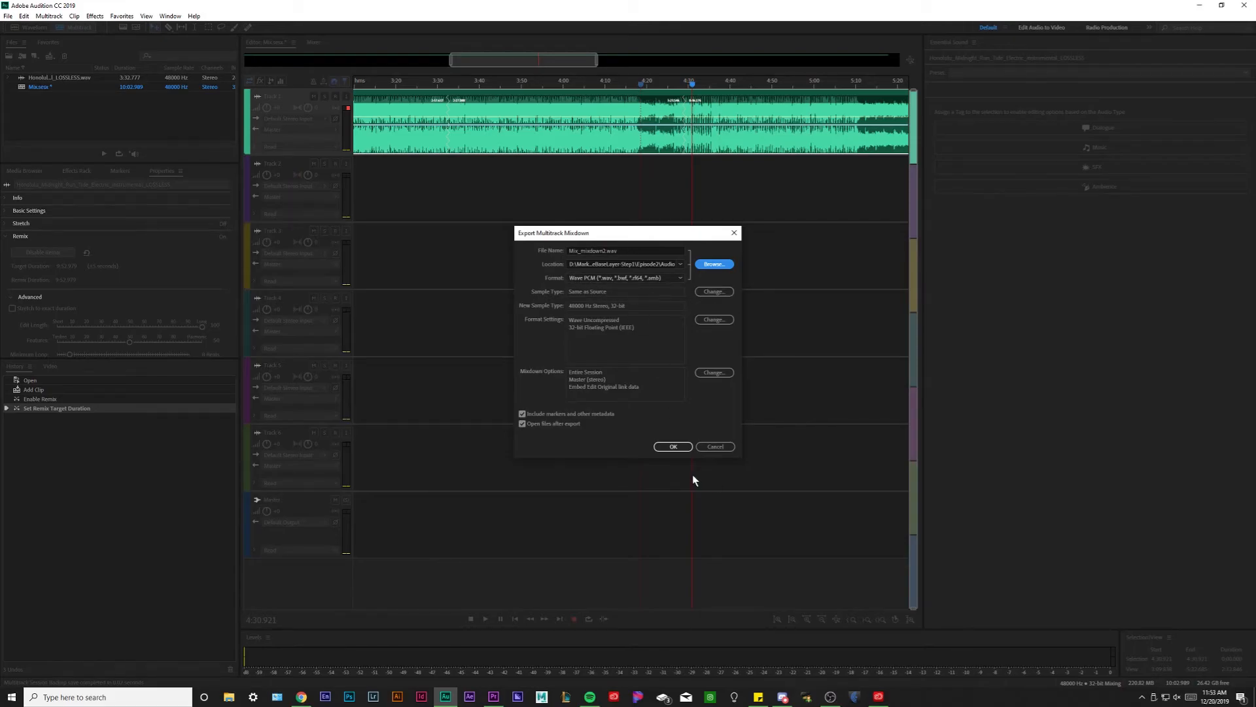
{"action": "left_click", "coordinate": [678, 449]}
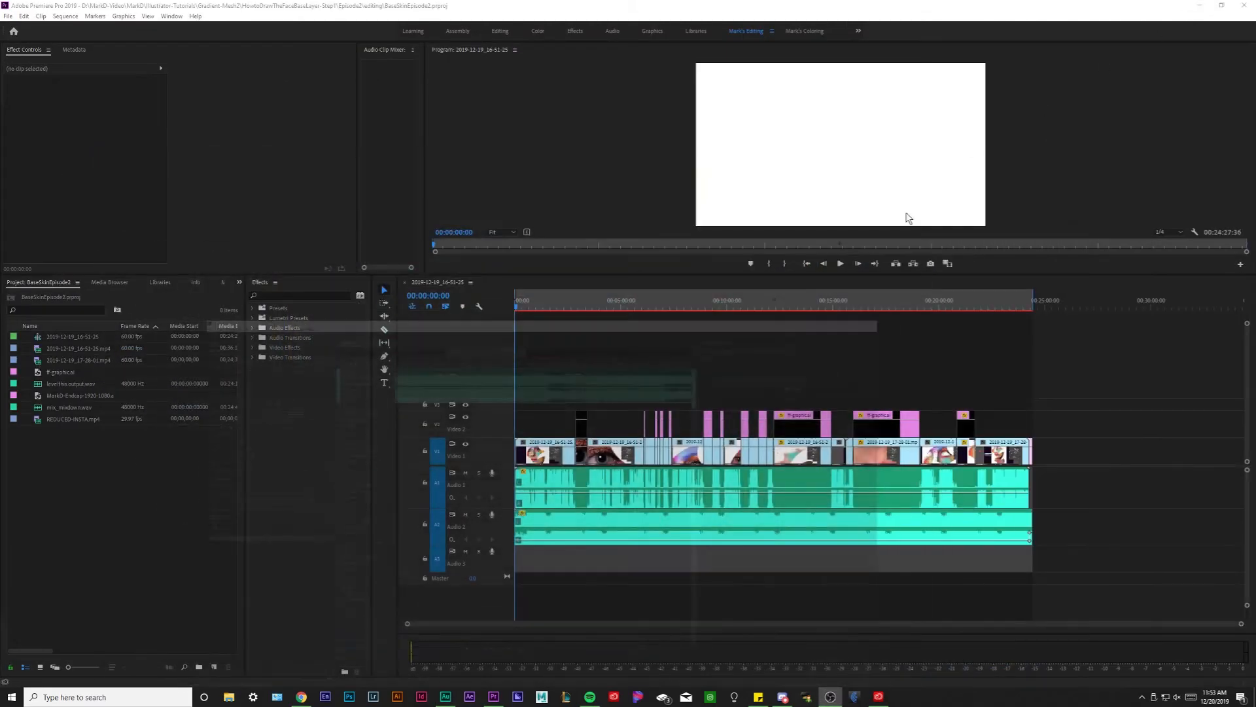
Step: Switch to Premiere Pro, import Mix_mixdown2.wav and place it on Audio 3 near the sequence start, with the playhead at 00:00:56:56
{"action": "left_click", "coordinate": [1200, 6]}
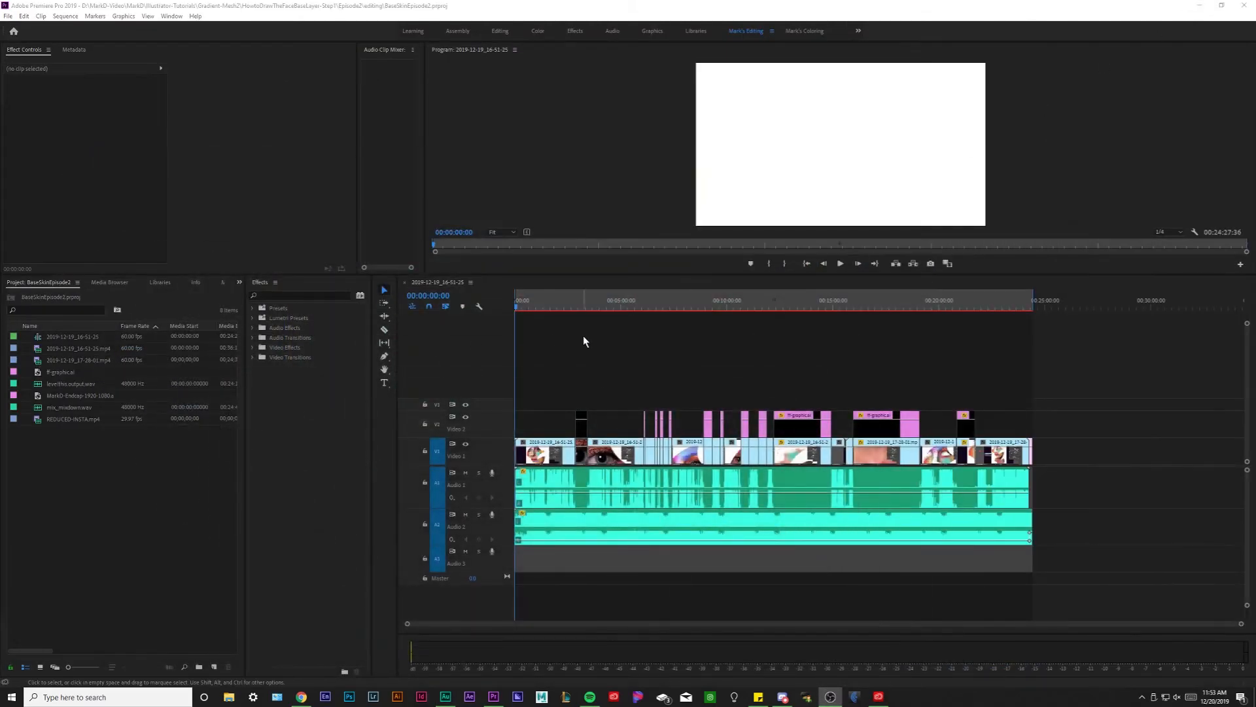
{"action": "double_click", "coordinate": [175, 453]}
{"action": "left_click", "coordinate": [159, 120]}
{"action": "left_click", "coordinate": [424, 339]}
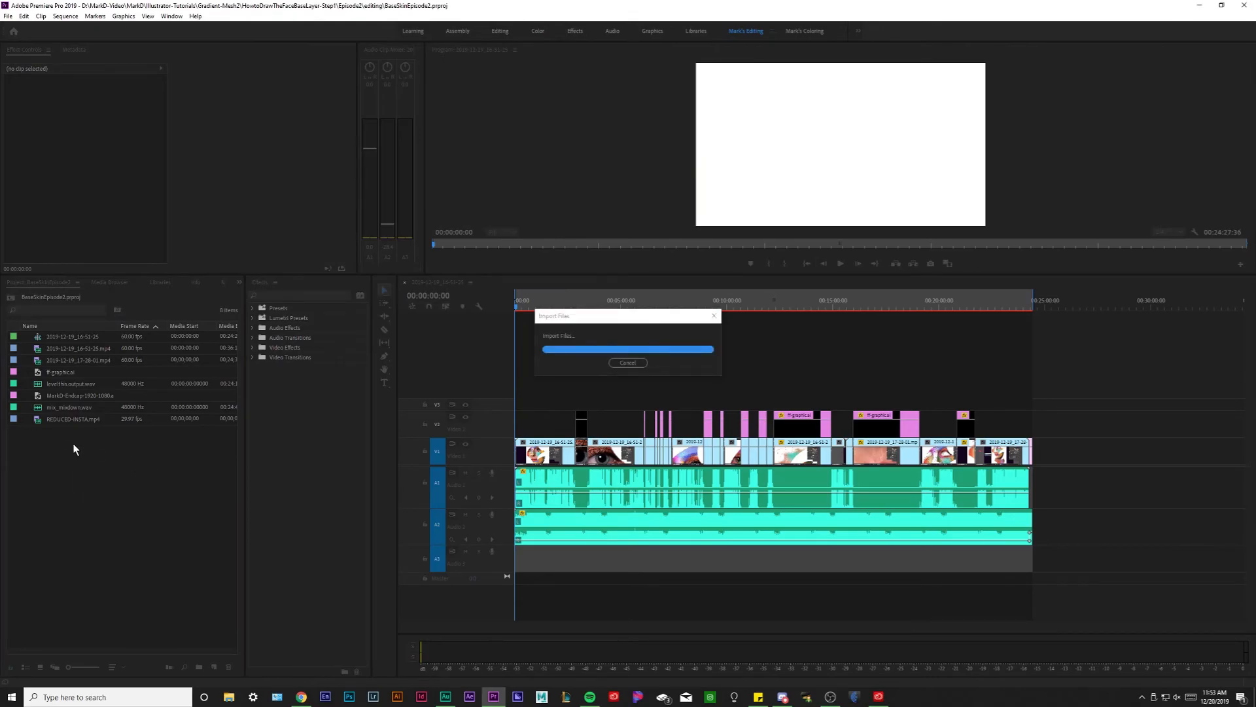
{"action": "left_click_drag", "start_coordinate": [41, 429], "coordinate": [536, 561]}
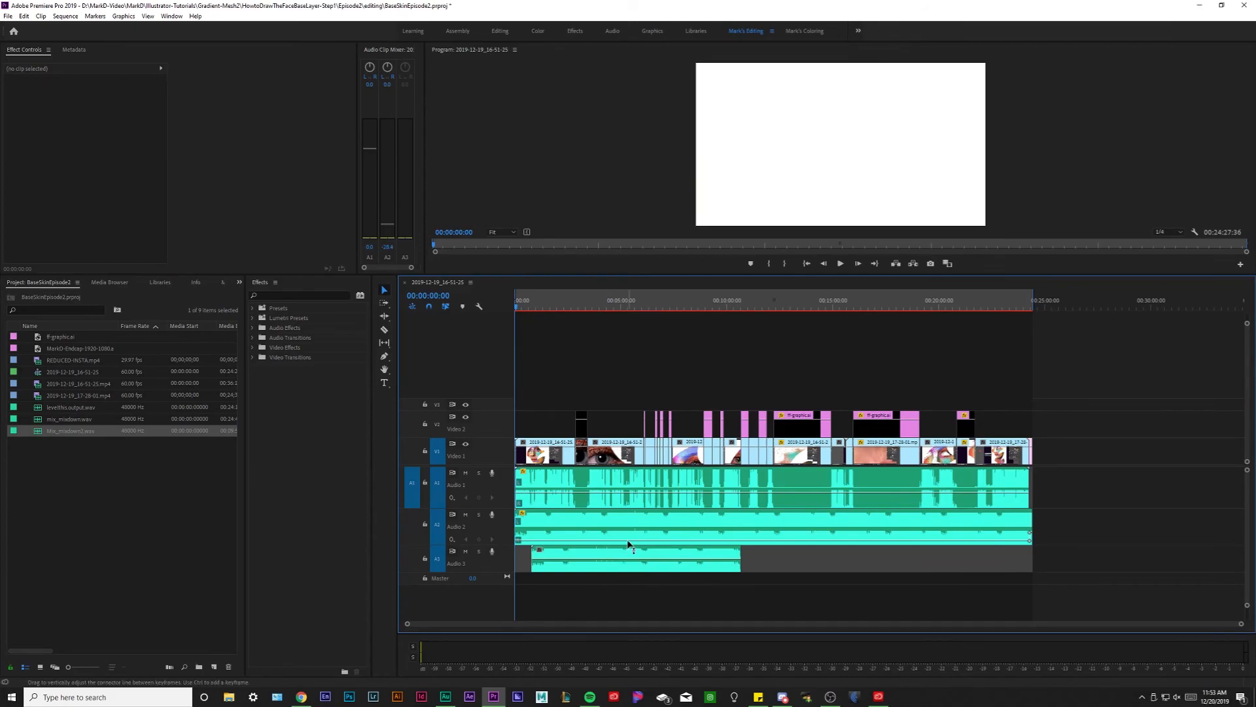
{"action": "left_click_drag", "start_coordinate": [527, 299], "coordinate": [535, 300]}
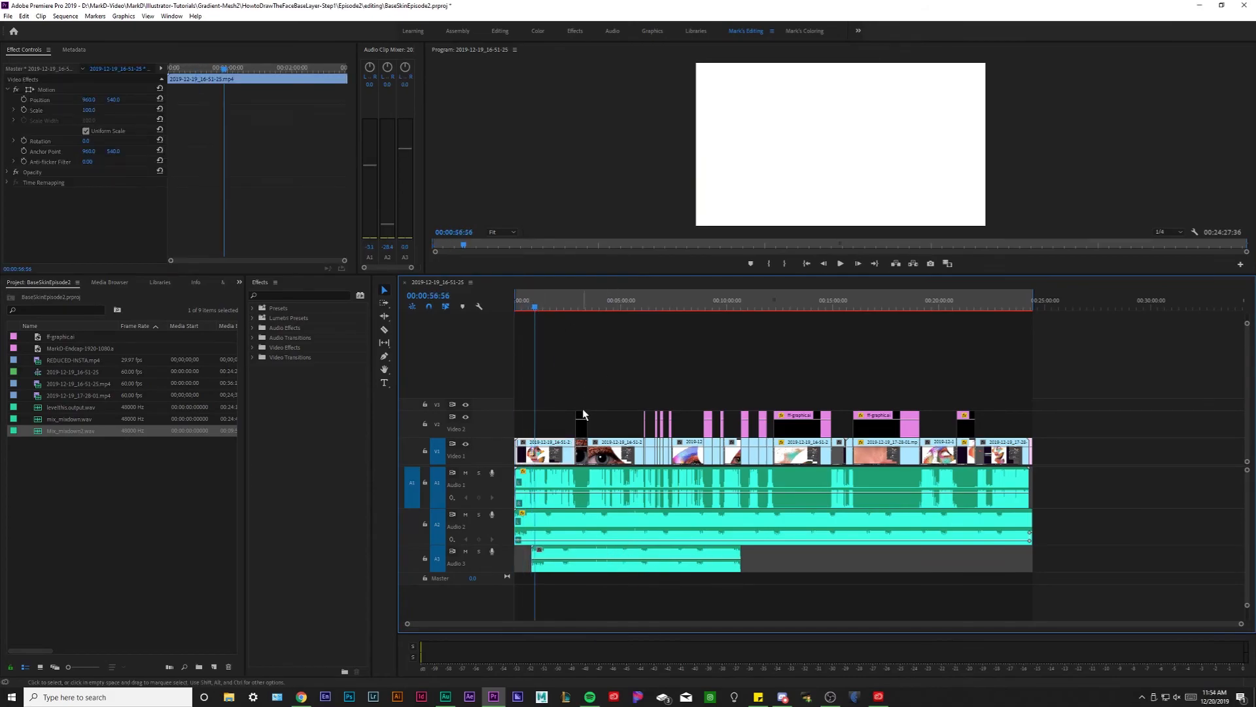